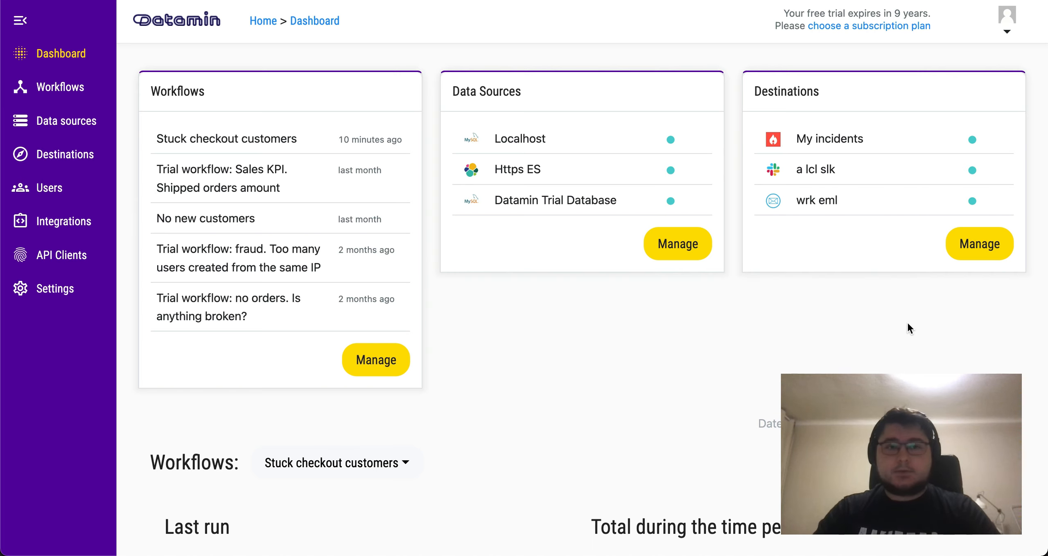
Start adding a destination of type Hubspot, check its authorization options, and open the management of Hubspot authorizations
{"action": "left_click", "coordinate": [990, 246]}
{"action": "left_click", "coordinate": [976, 102]}
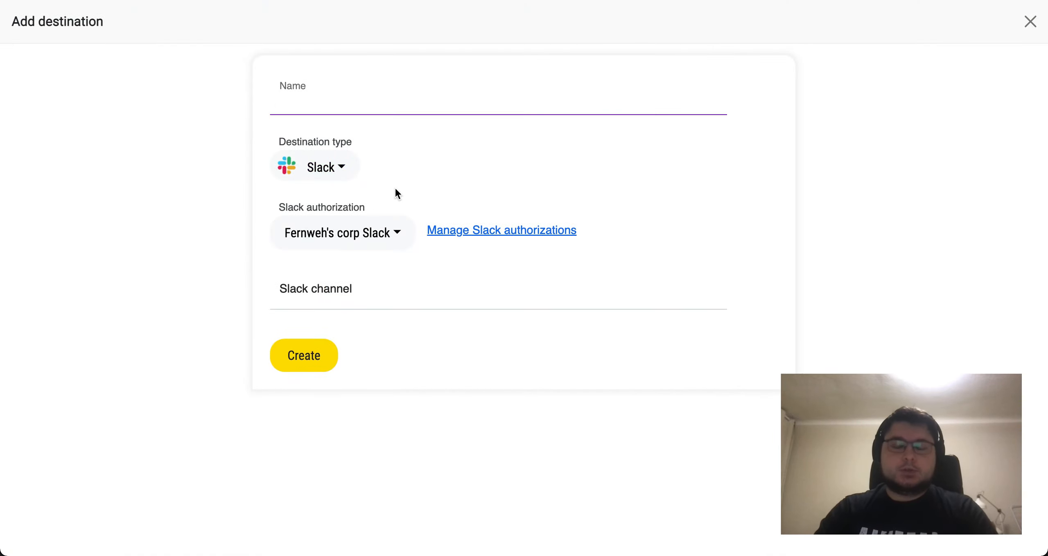
{"action": "left_click", "coordinate": [325, 168]}
{"action": "scroll", "coordinate": [325, 262], "scroll_direction": "down", "scroll_amount": 1}
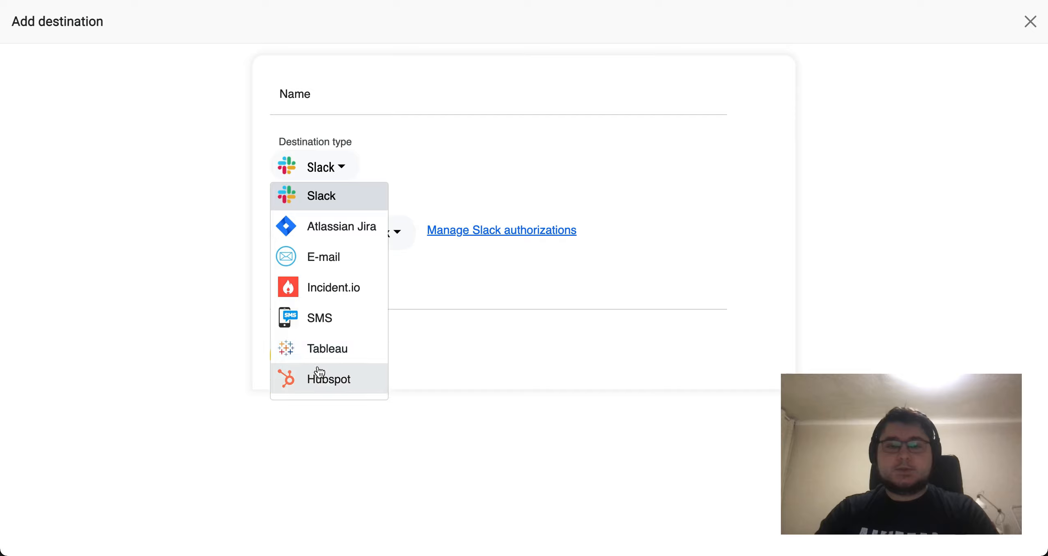
{"action": "left_click", "coordinate": [314, 380]}
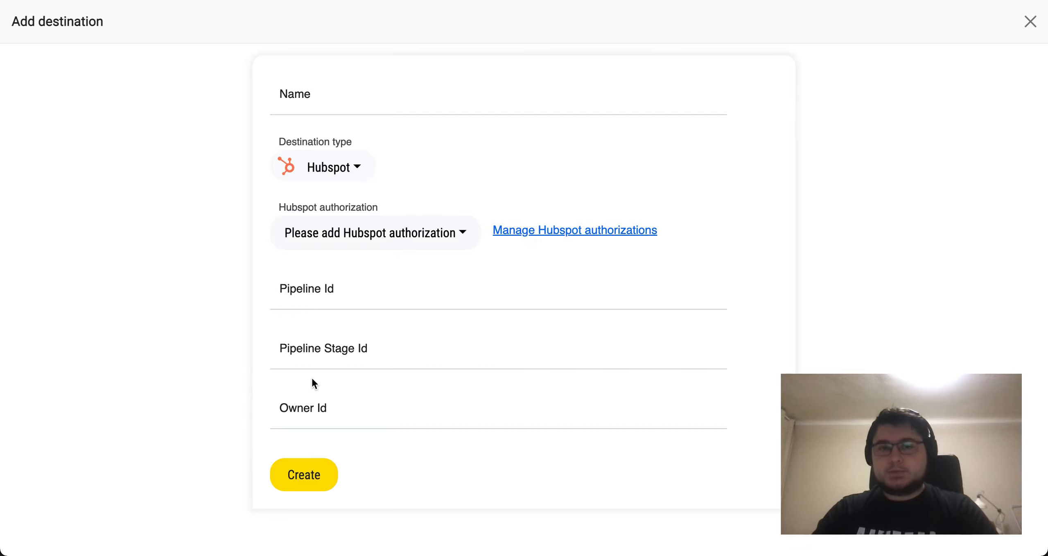
{"action": "left_click", "coordinate": [445, 240]}
{"action": "left_click", "coordinate": [520, 187]}
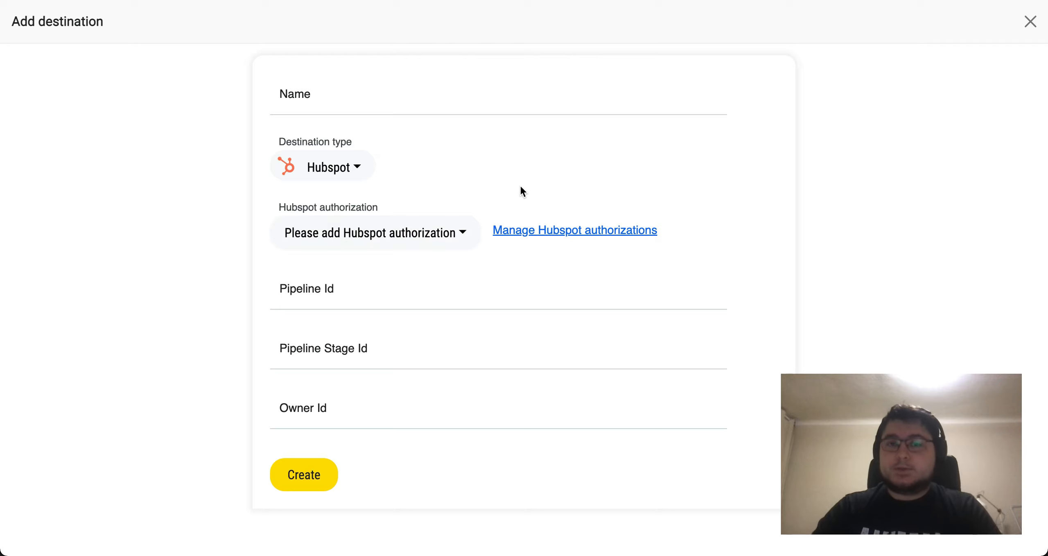
{"action": "left_click", "coordinate": [522, 230]}
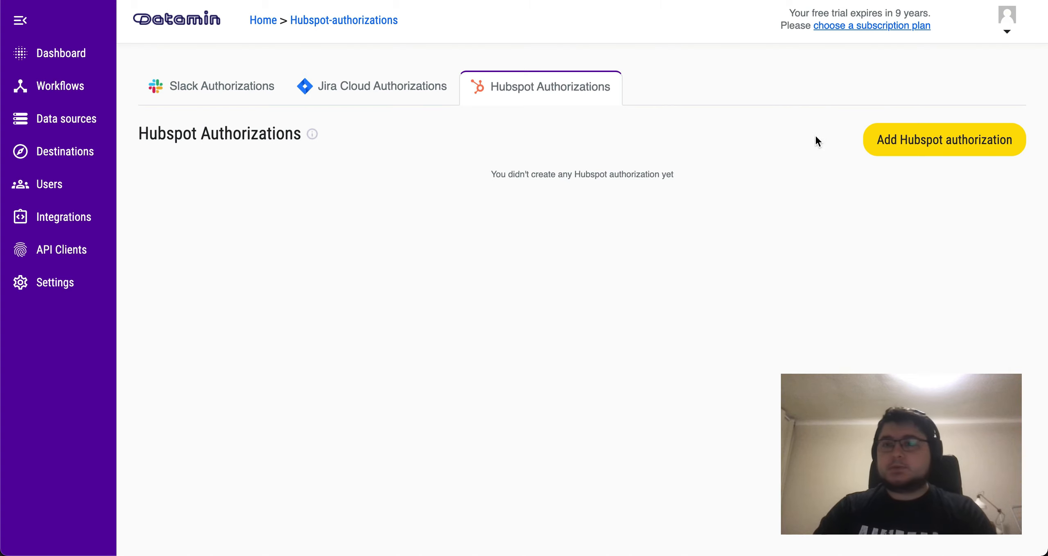
Add a Hubspot authorization by connecting the Datamin-test app to the Datamin account in HubSpot
{"action": "left_click", "coordinate": [926, 142]}
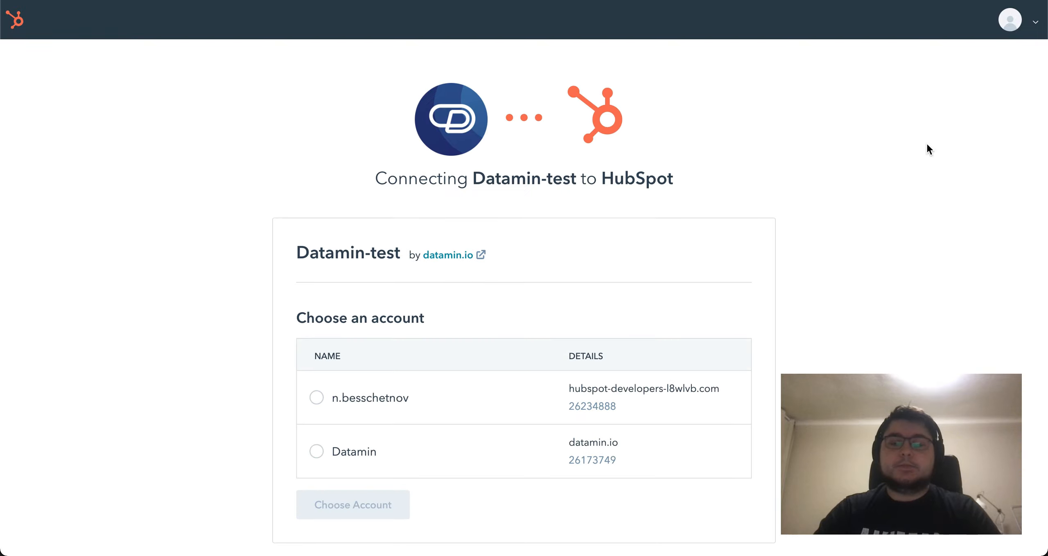
{"action": "left_click", "coordinate": [354, 452]}
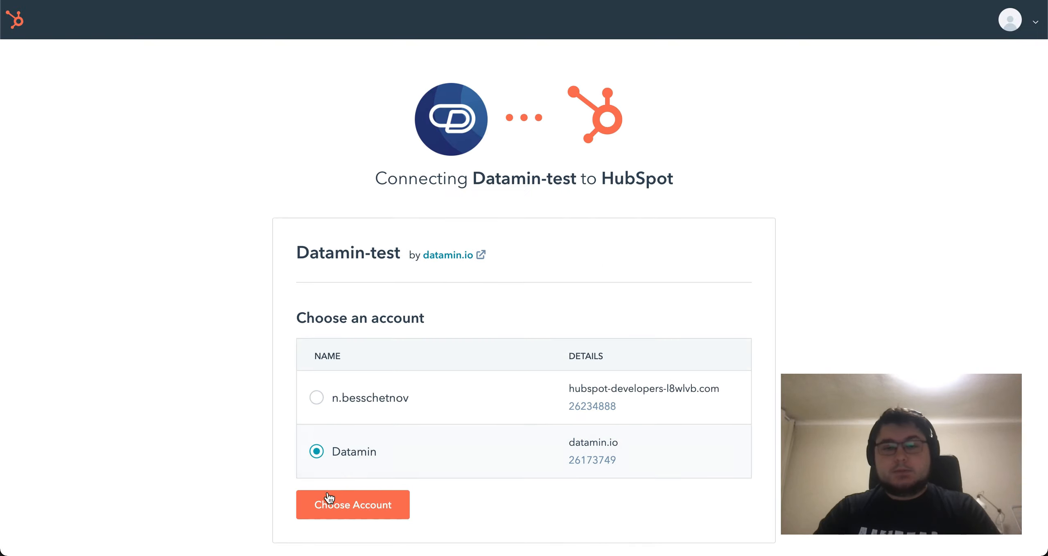
{"action": "left_click", "coordinate": [330, 509]}
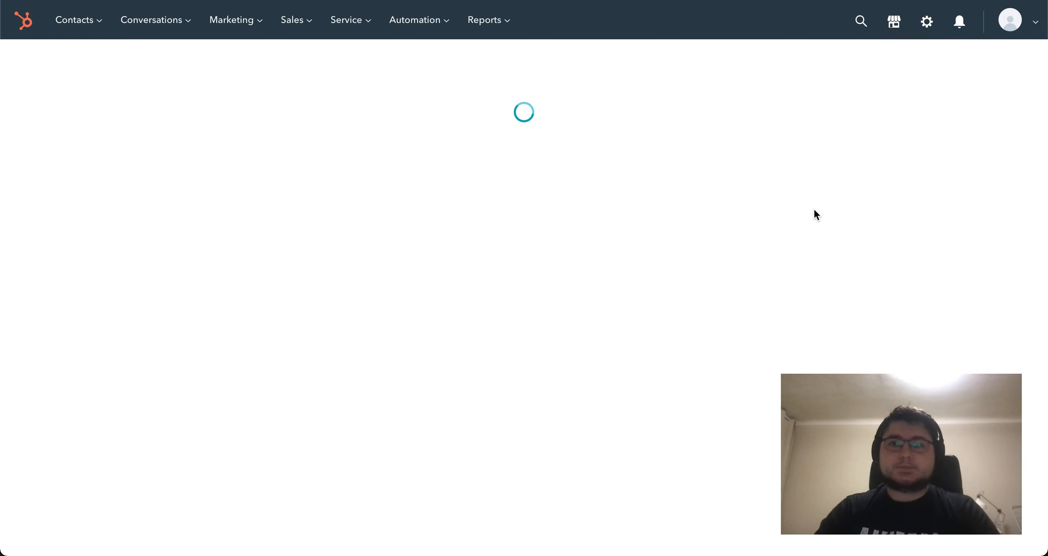
{"action": "scroll", "coordinate": [814, 208], "scroll_direction": "down", "scroll_amount": 1}
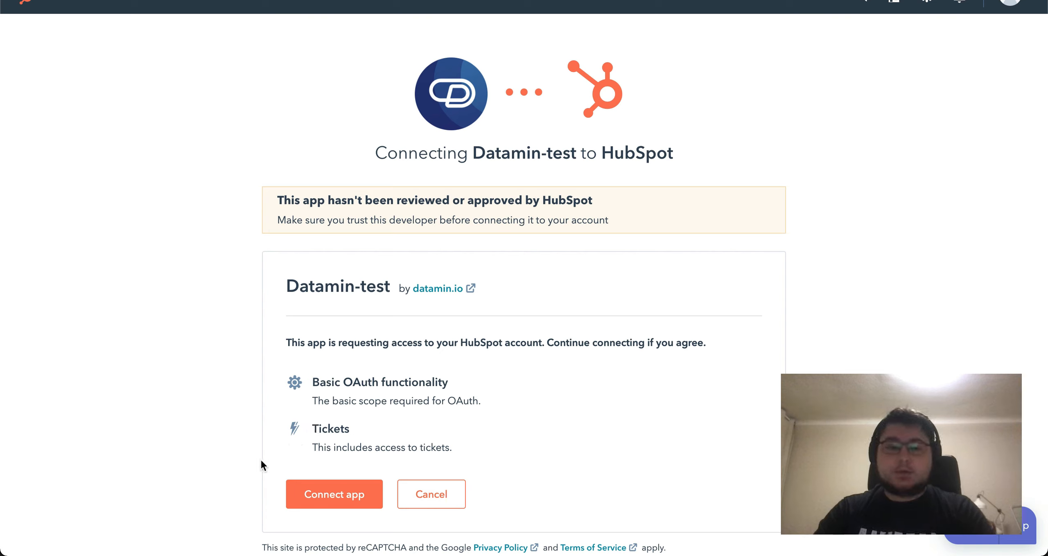
{"action": "left_click", "coordinate": [348, 497]}
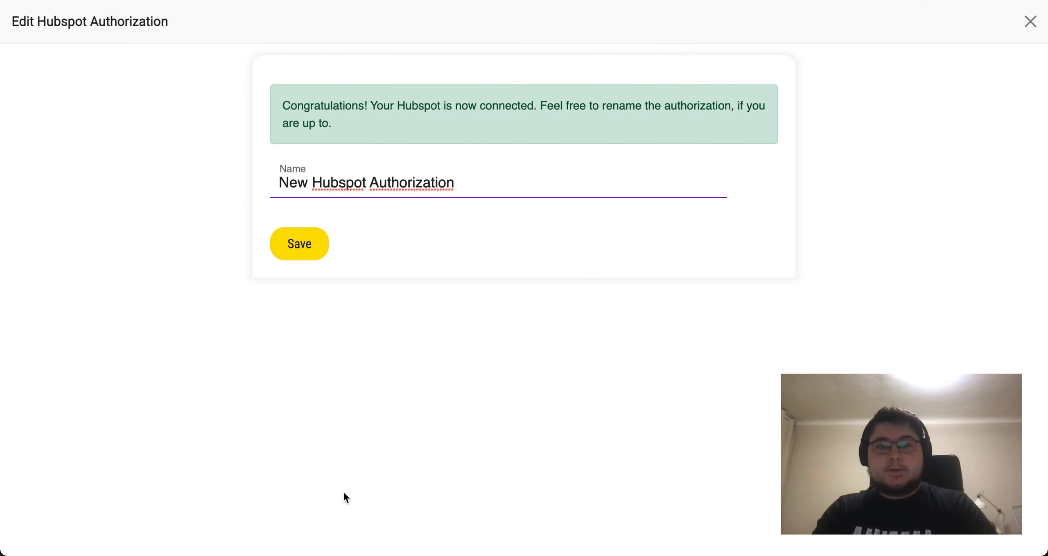
Rename the new Hubspot authorization to My Hubspot and save it
{"action": "key", "text": "super+a"}
{"action": "type", "text": "My Hubspot"}
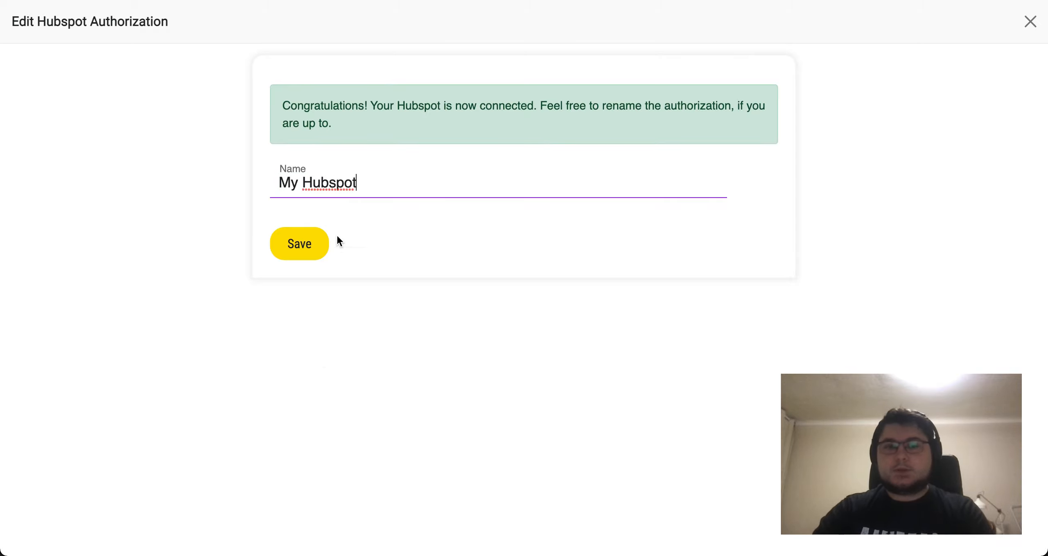
{"action": "left_click", "coordinate": [299, 242]}
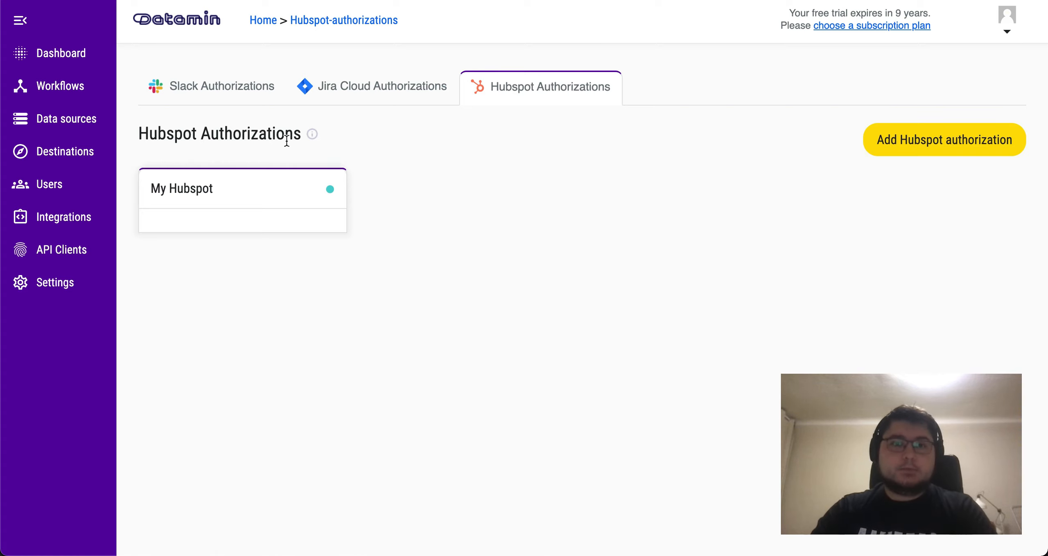
Reload the destinations page and start a new Hubspot destination named Hubspot, using the My Hubspot authorization
{"action": "key", "text": "super+w"}
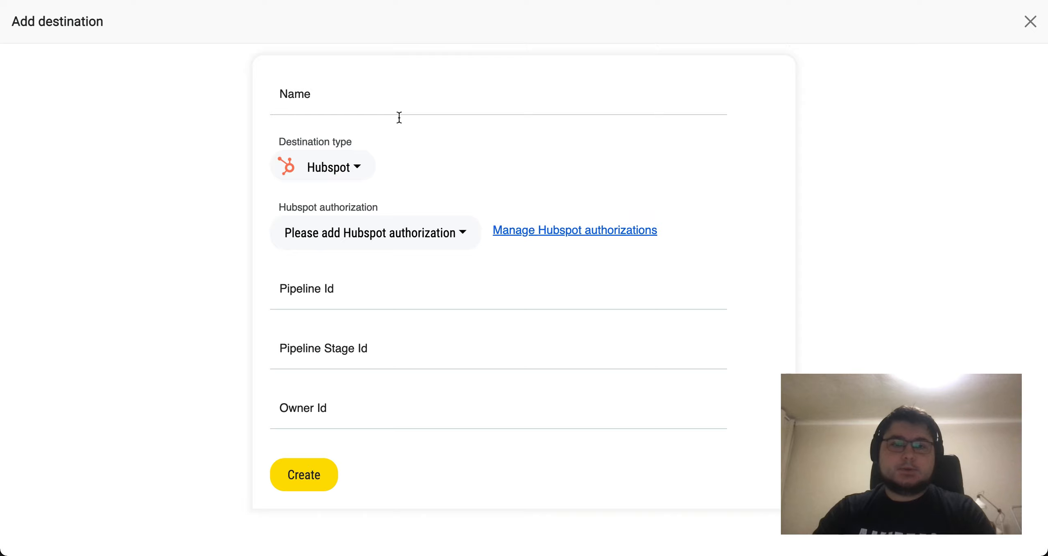
{"action": "key", "text": "super+r"}
{"action": "left_click", "coordinate": [990, 88]}
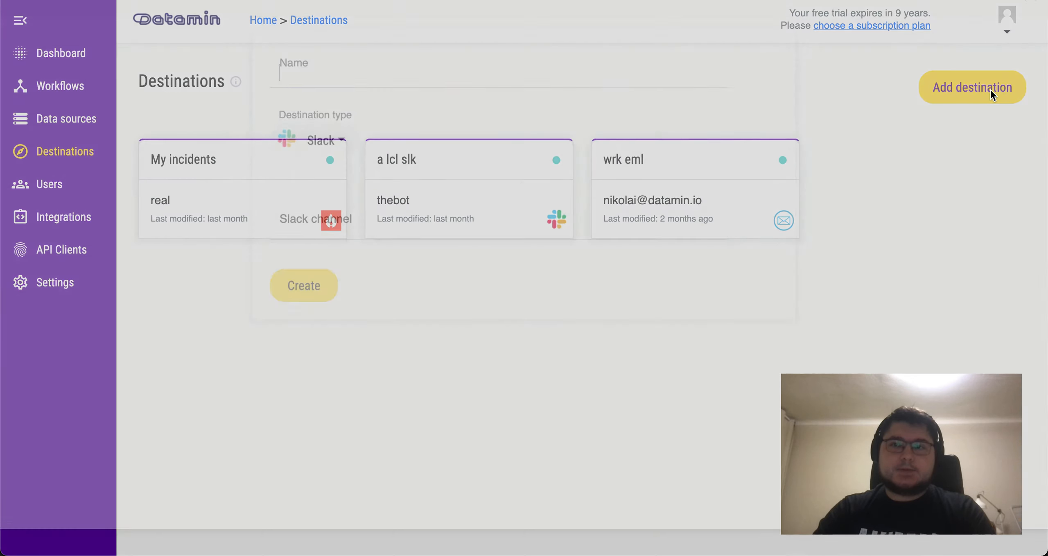
{"action": "left_click", "coordinate": [336, 167]}
{"action": "scroll", "coordinate": [303, 249], "scroll_direction": "down", "scroll_amount": 1}
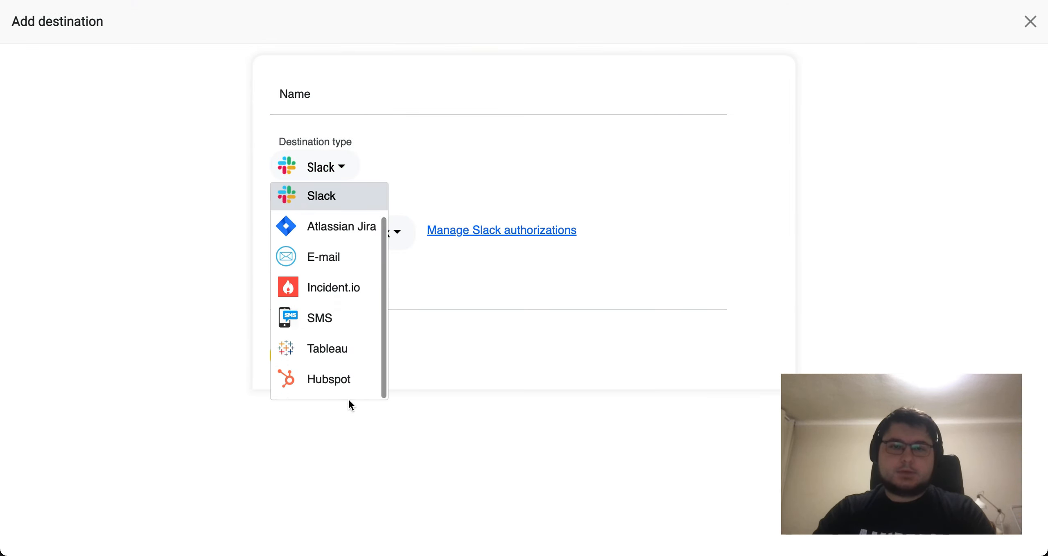
{"action": "left_click", "coordinate": [351, 387]}
{"action": "left_click", "coordinate": [312, 232]}
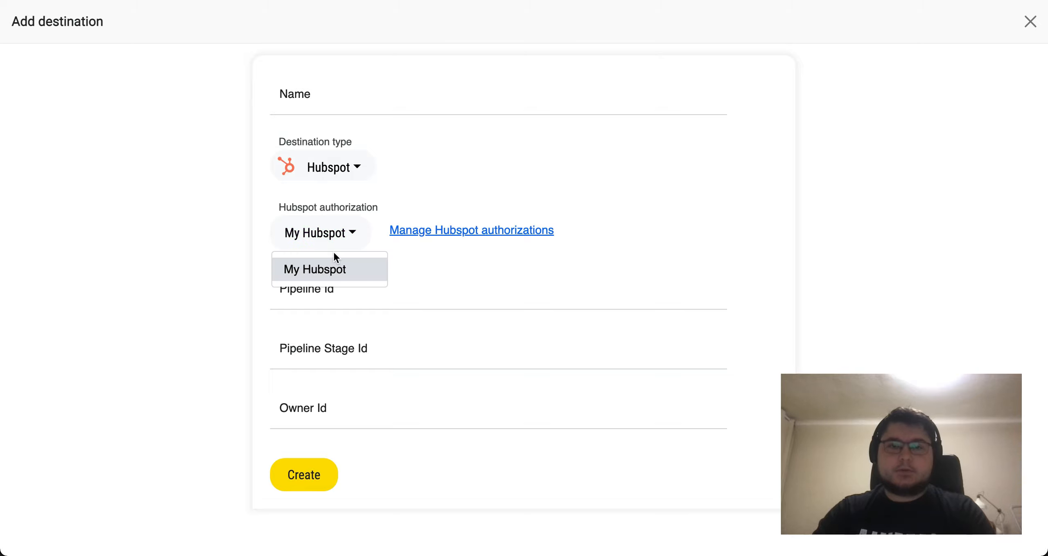
{"action": "left_click", "coordinate": [390, 110]}
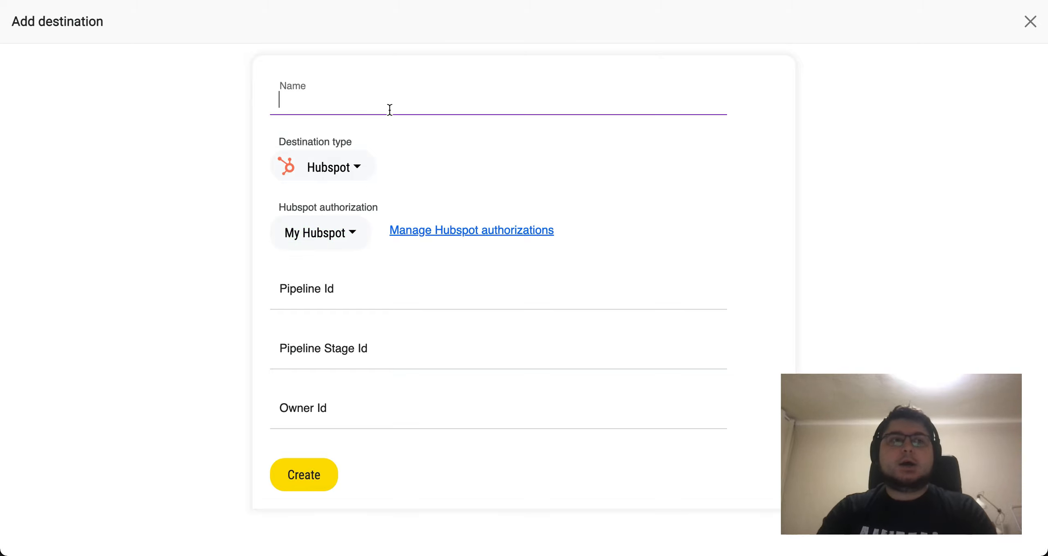
{"action": "type", "text": "Hubspot"}
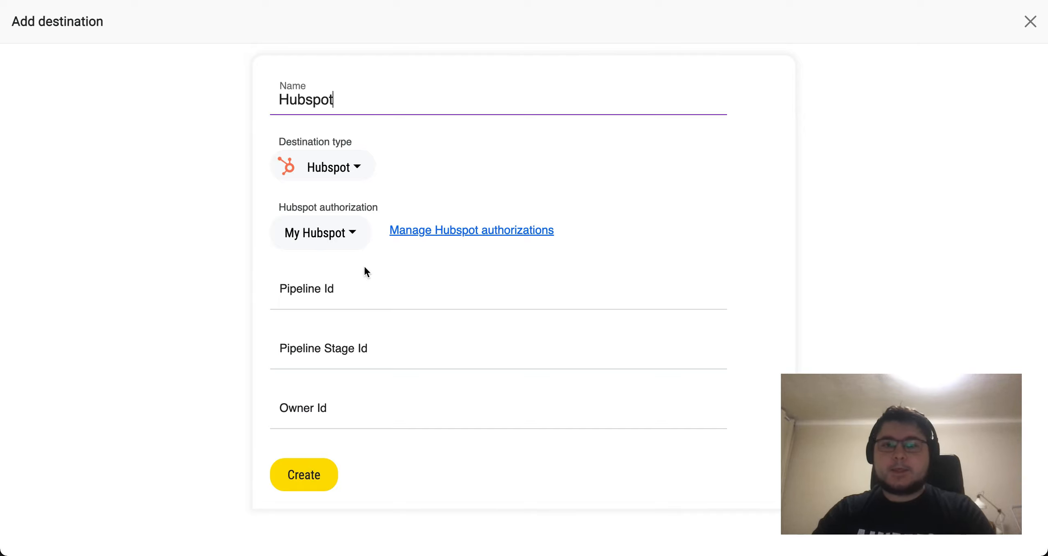
Switch to the HubSpot tickets page to find the Pipeline Id and open its ticket pipelines for editing
{"action": "left_click", "coordinate": [352, 287]}
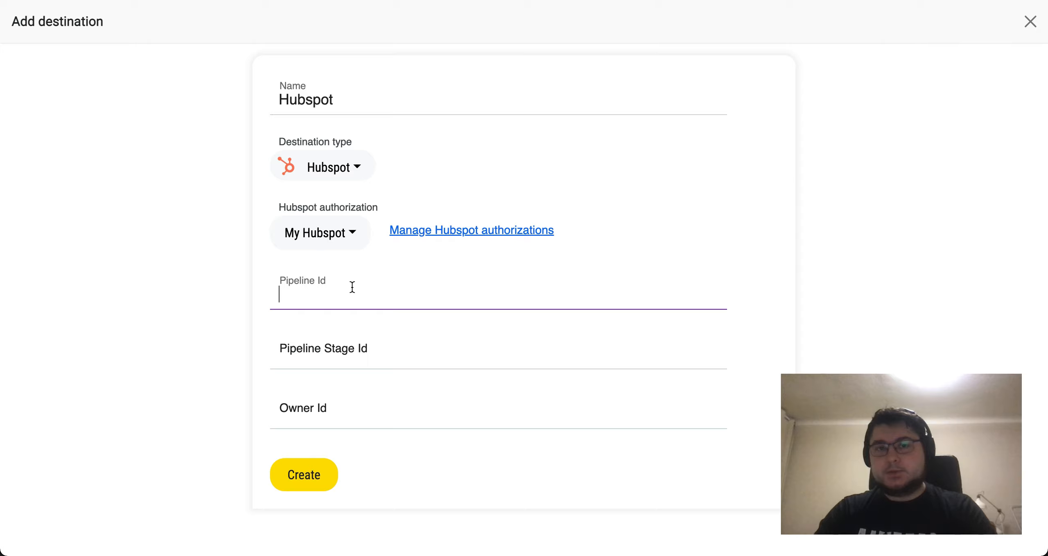
{"action": "key", "text": "ctrl+Tab"}
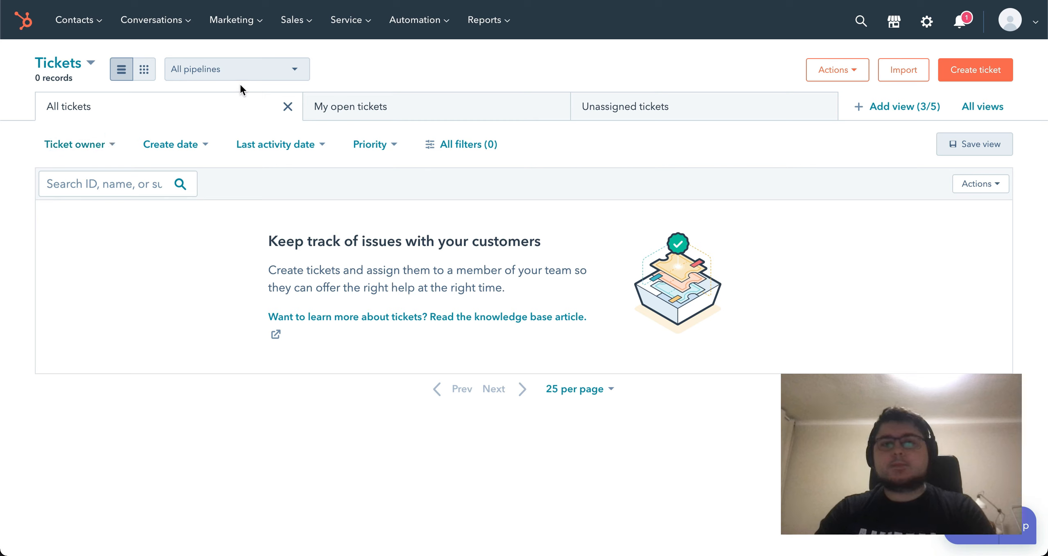
{"action": "left_click", "coordinate": [266, 78]}
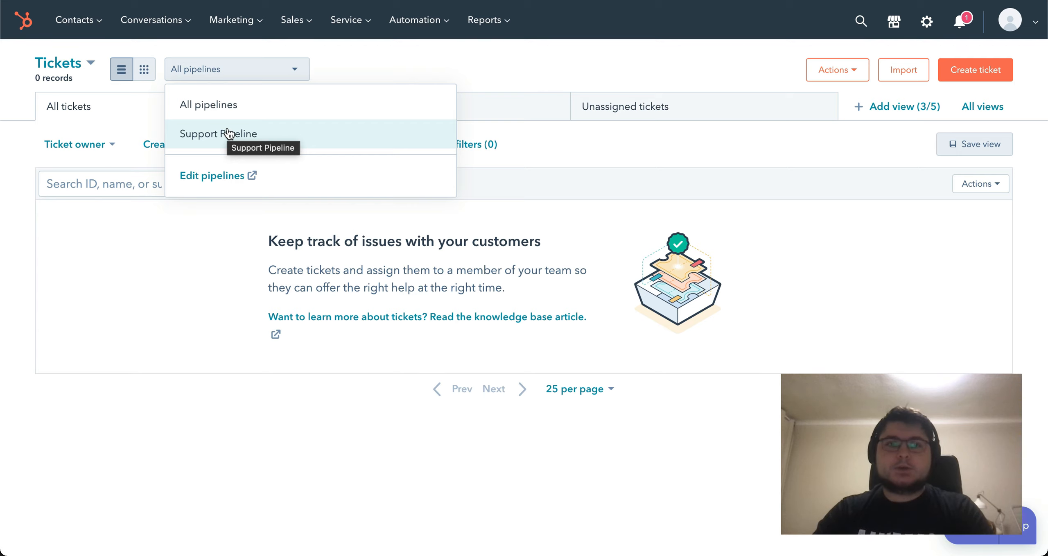
{"action": "left_click", "coordinate": [222, 176]}
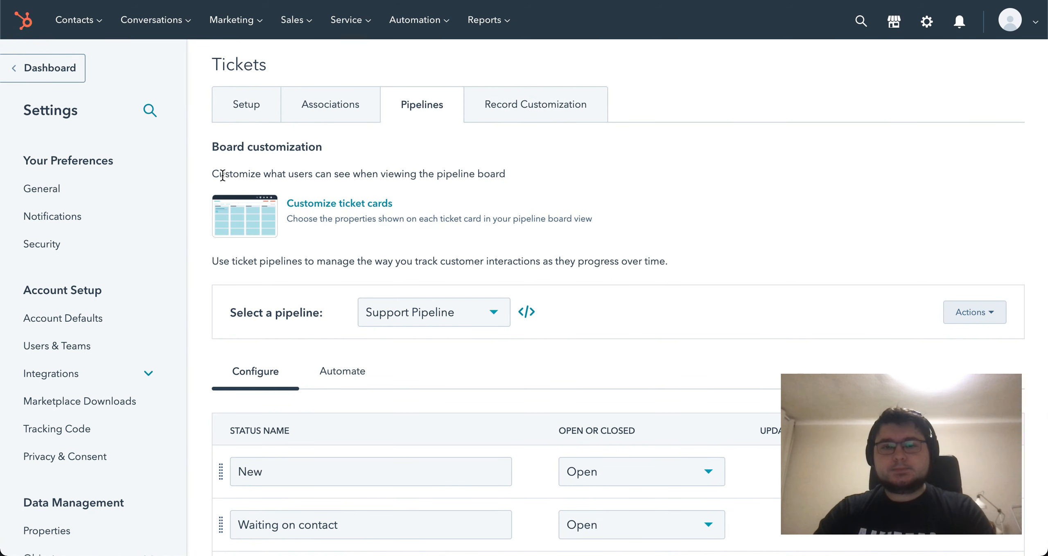
Look up the internal ID of the Support Pipeline and enter 0 as the Pipeline Id of the Datamin destination
{"action": "scroll", "coordinate": [616, 265], "scroll_direction": "down", "scroll_amount": 3}
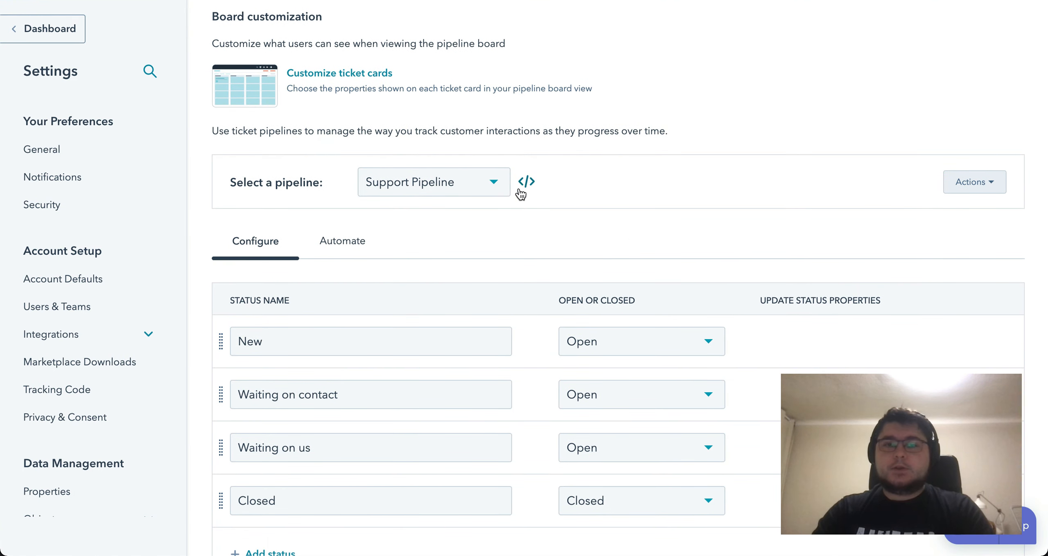
{"action": "mouse_move", "coordinate": [508, 334]}
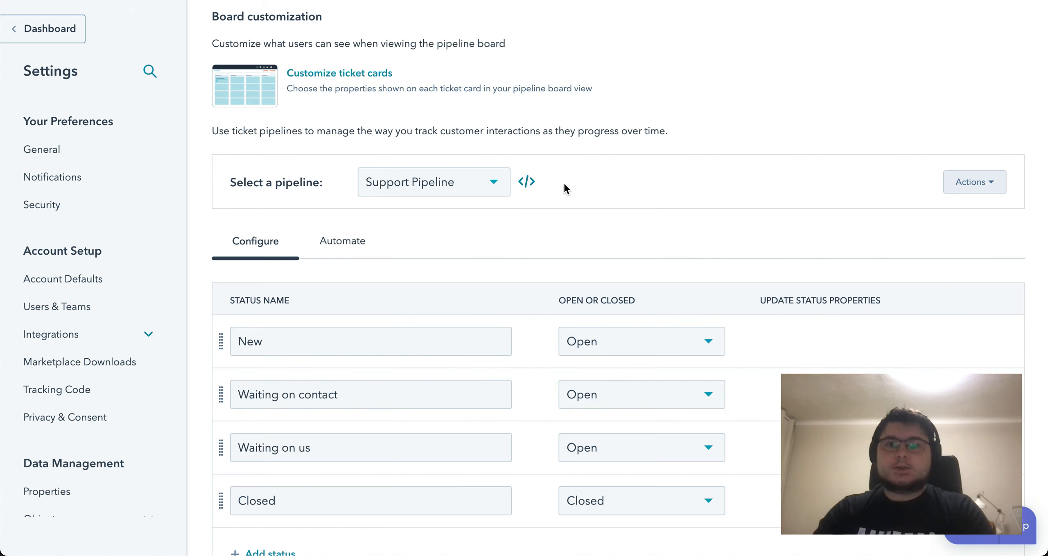
{"action": "left_click", "coordinate": [529, 184]}
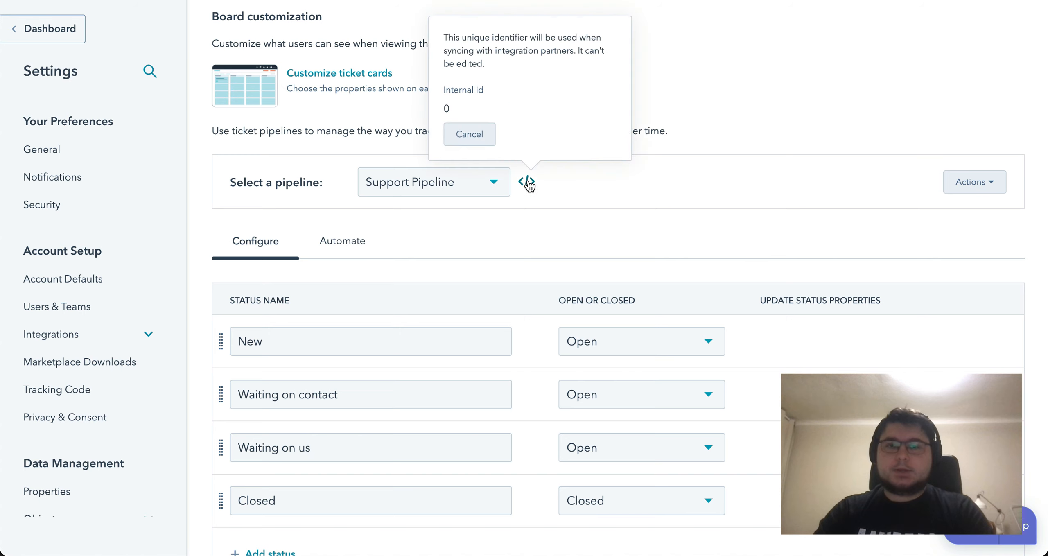
{"action": "mouse_move", "coordinate": [447, 100]}
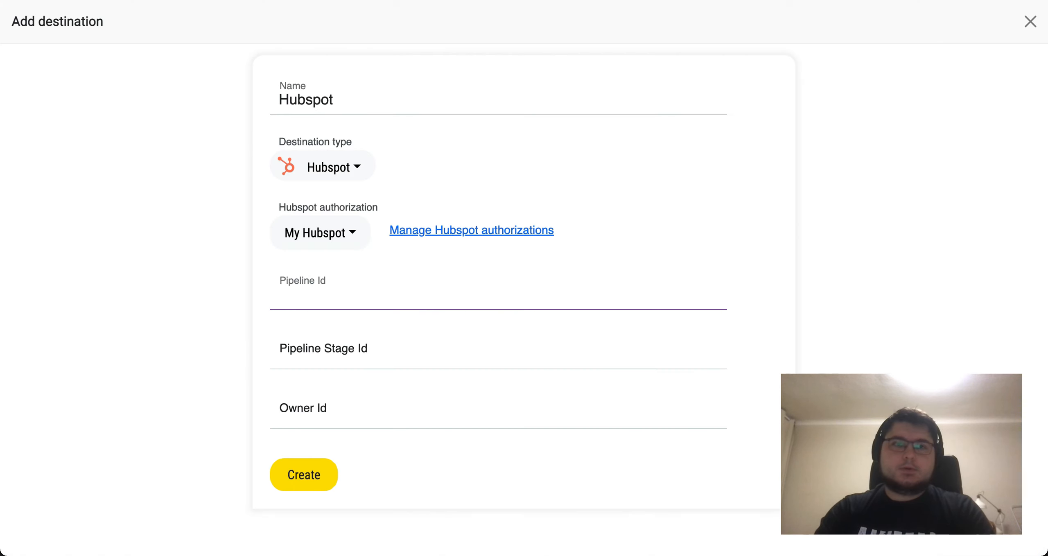
{"action": "type", "text": "0"}
{"action": "key", "text": "Tab"}
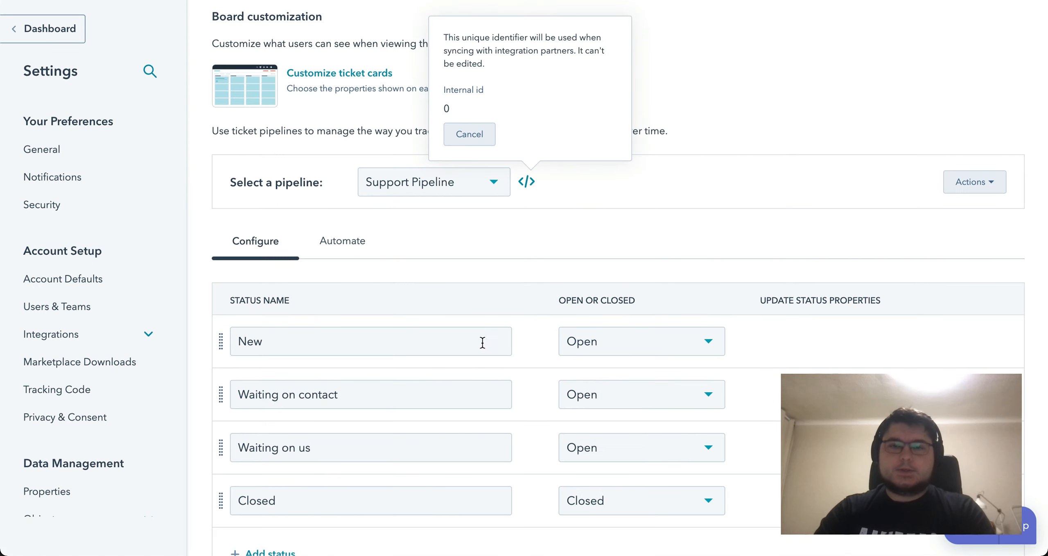
Look up the internal ID of the New status in HubSpot and set the Datamin destination's Pipeline Stage Id to 1
{"action": "left_click", "coordinate": [524, 296]}
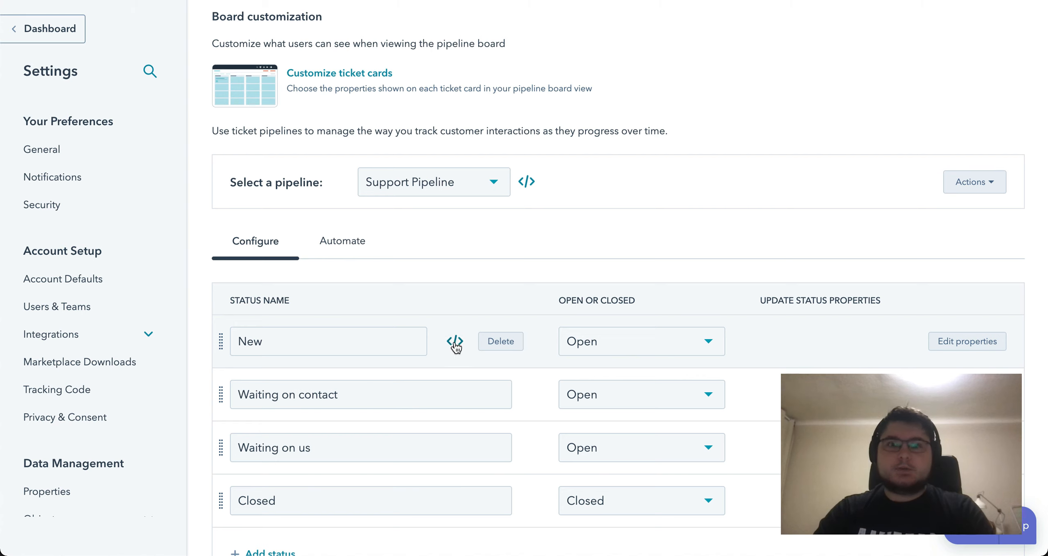
{"action": "left_click", "coordinate": [455, 343]}
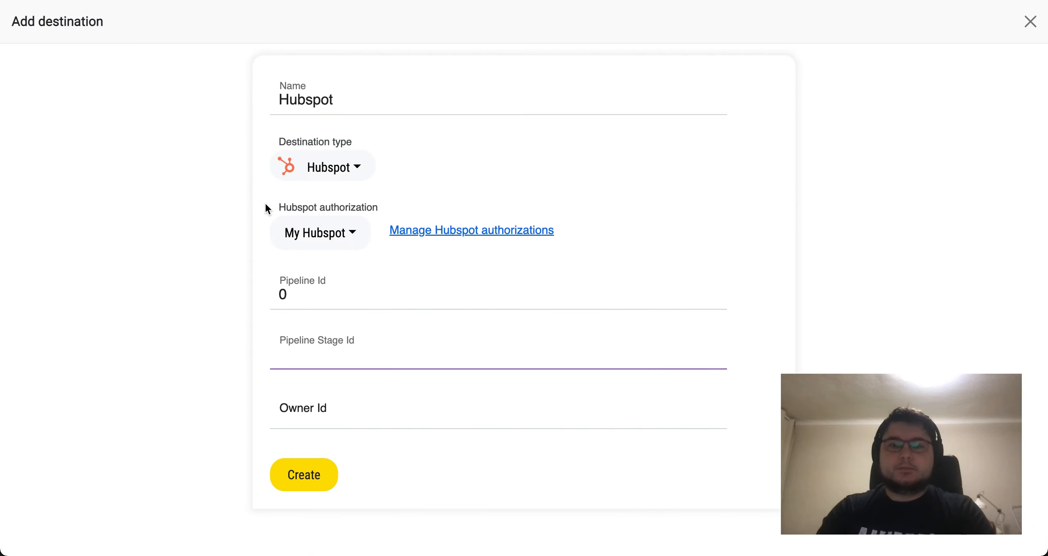
{"action": "left_click", "coordinate": [305, 353]}
{"action": "type", "text": "1"}
{"action": "key", "text": "Tab"}
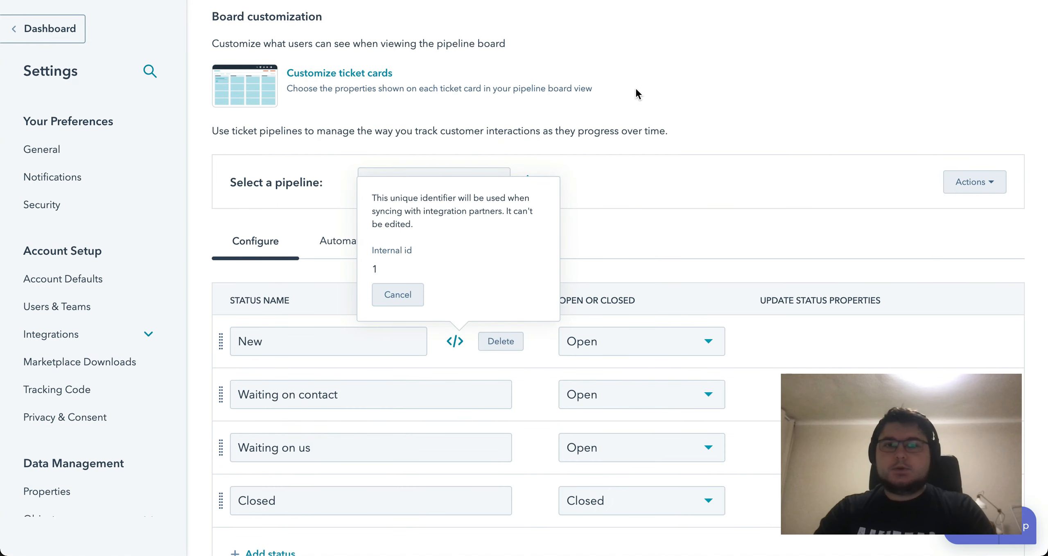
Open the property settings in HubSpot and list the ticket properties
{"action": "scroll", "coordinate": [629, 142], "scroll_direction": "up", "scroll_amount": 3}
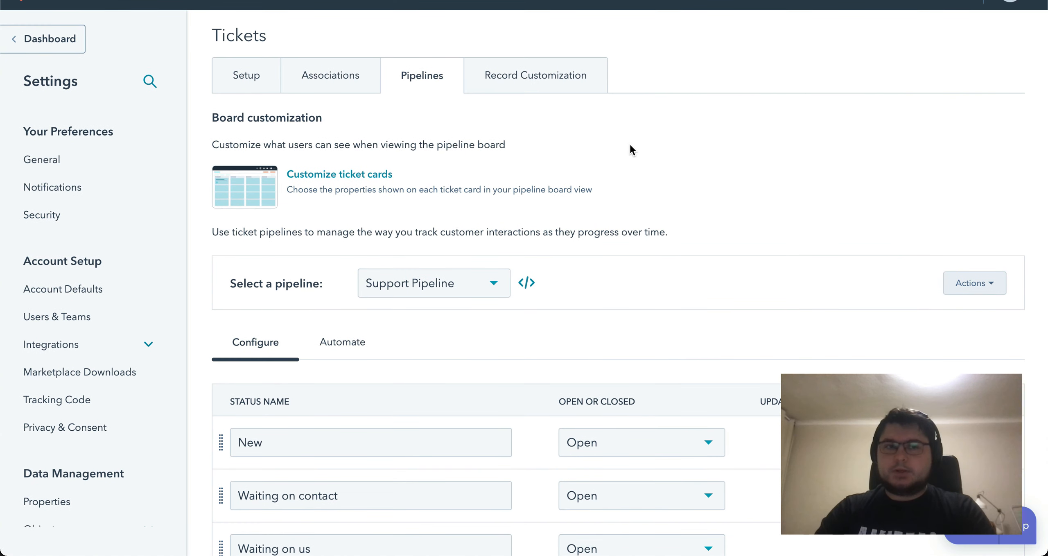
{"action": "scroll", "coordinate": [87, 311], "scroll_direction": "down", "scroll_amount": 3}
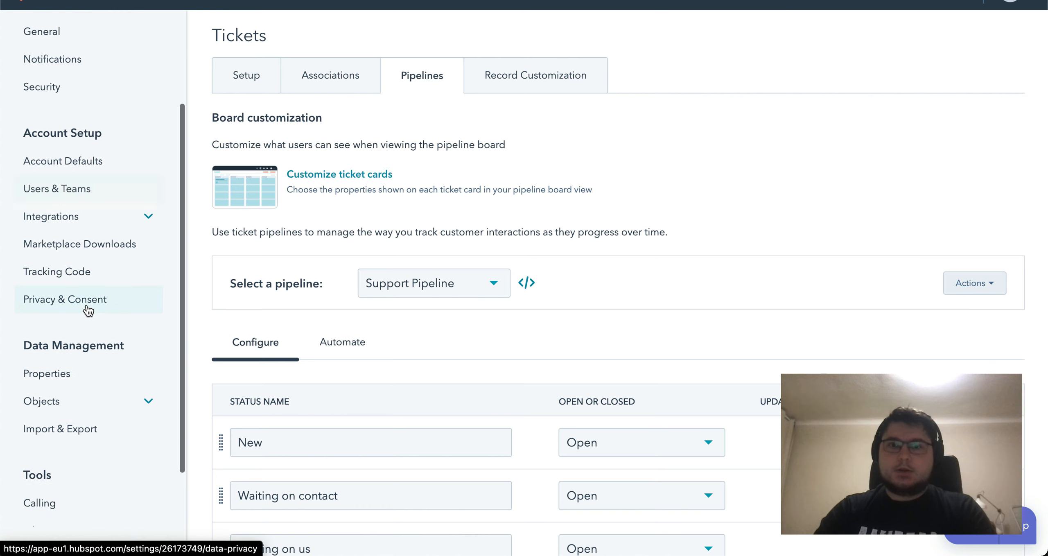
{"action": "left_click", "coordinate": [55, 379]}
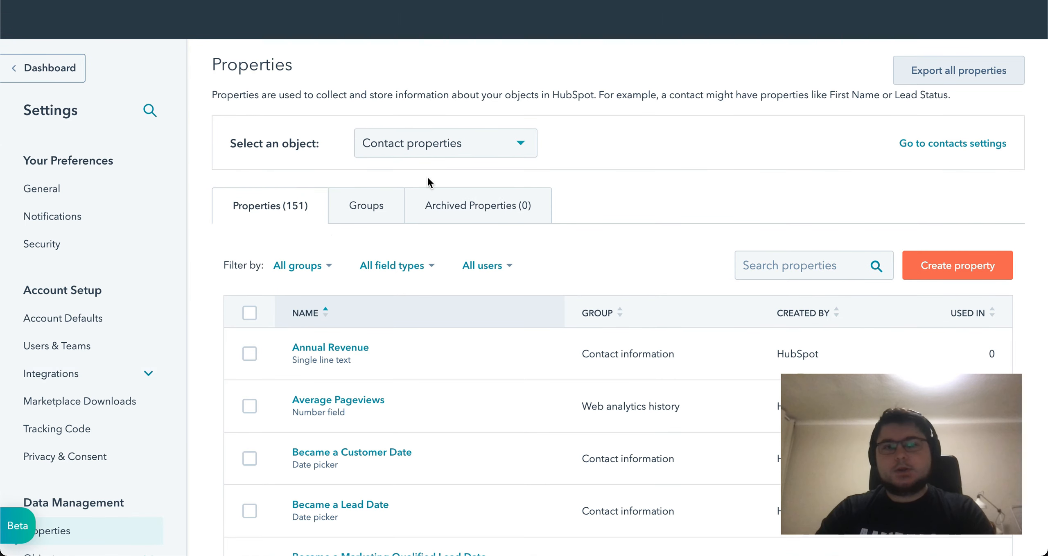
{"action": "left_click", "coordinate": [481, 151]}
{"action": "scroll", "coordinate": [453, 286], "scroll_direction": "down", "scroll_amount": 2}
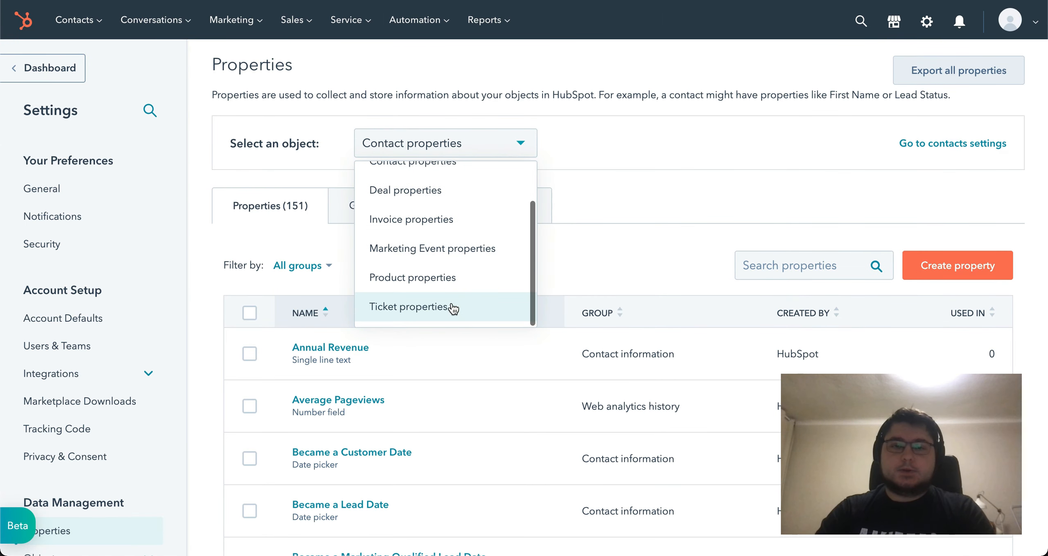
{"action": "left_click", "coordinate": [463, 307]}
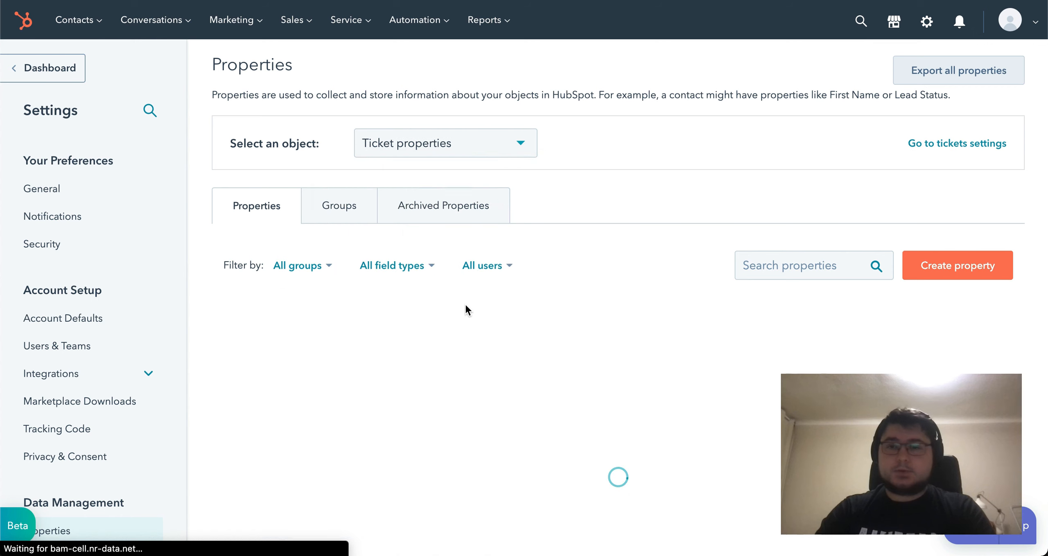
Search the ticket properties for Owner and open the Ticket owner property to show its list of HubSpot users
{"action": "left_click", "coordinate": [784, 265]}
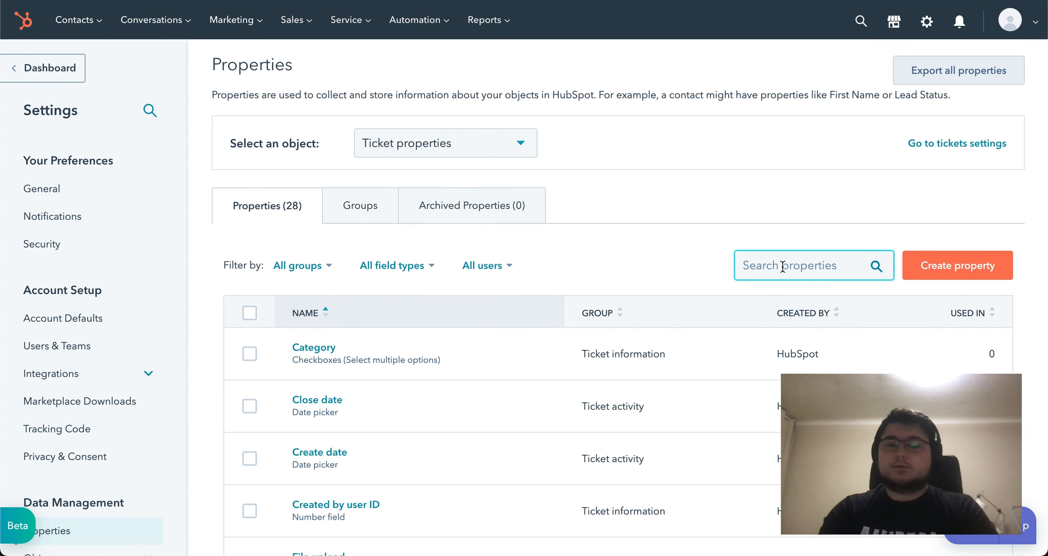
{"action": "type", "text": "Owner"}
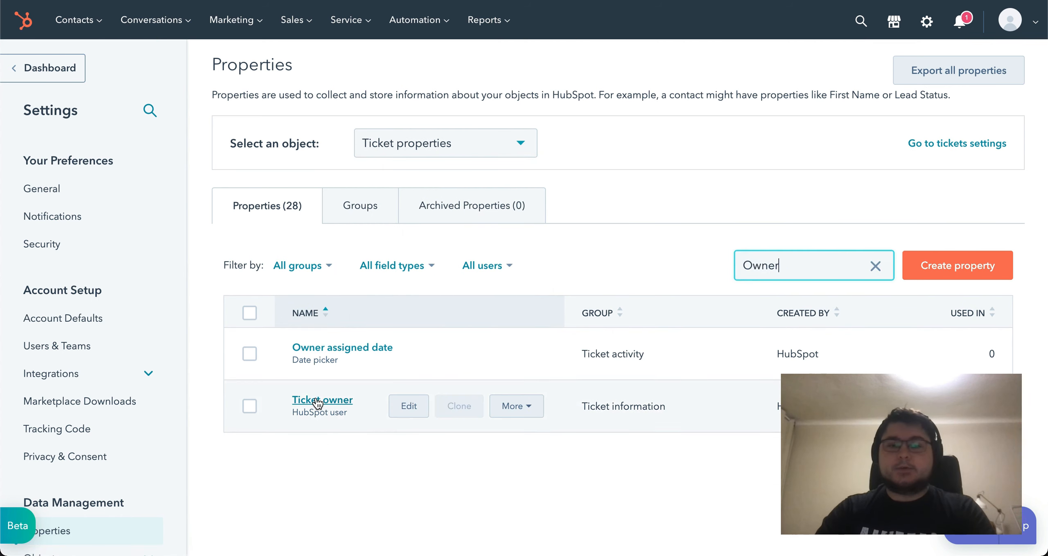
{"action": "mouse_move", "coordinate": [315, 405]}
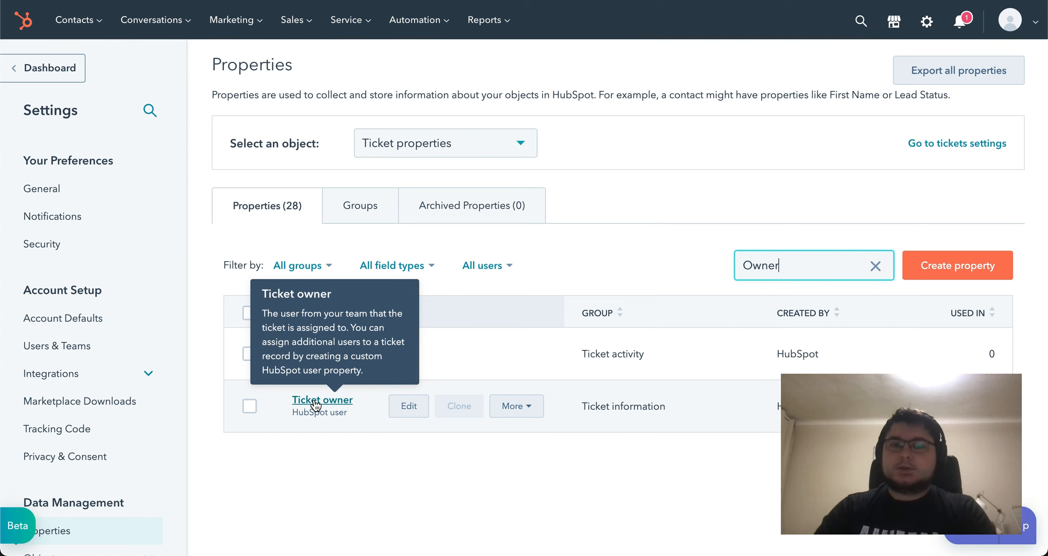
{"action": "left_click", "coordinate": [315, 402]}
{"action": "scroll", "coordinate": [873, 328], "scroll_direction": "down", "scroll_amount": 3}
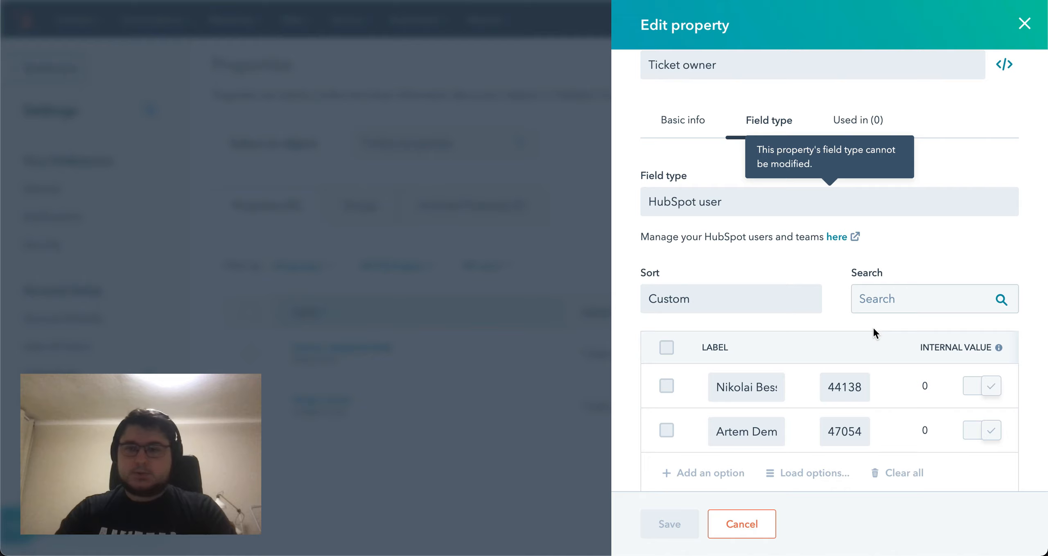
Copy the first user's internal value into the Owner Id of the Datamin destination and create the destination
{"action": "double_click", "coordinate": [844, 384]}
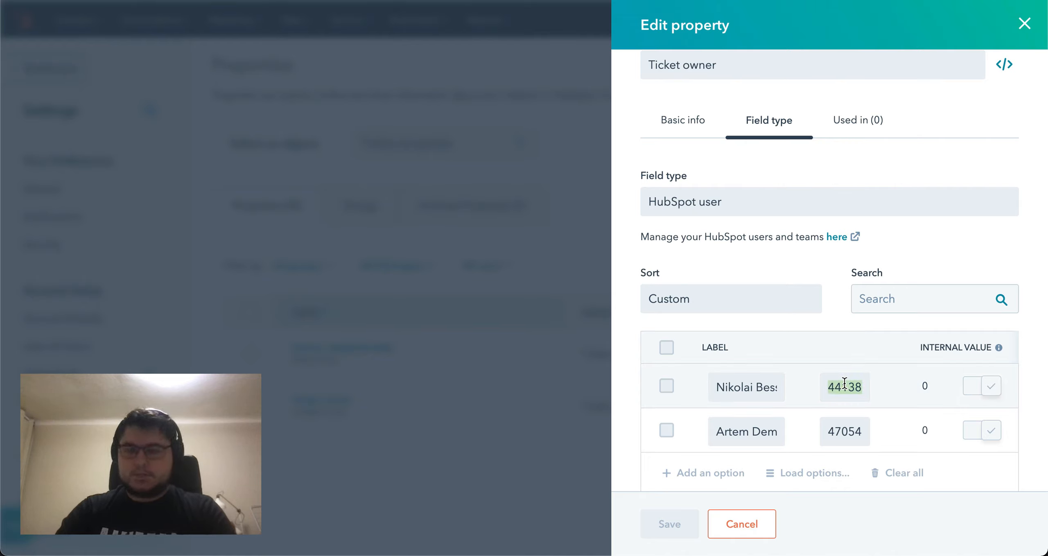
{"action": "left_click", "coordinate": [844, 384]}
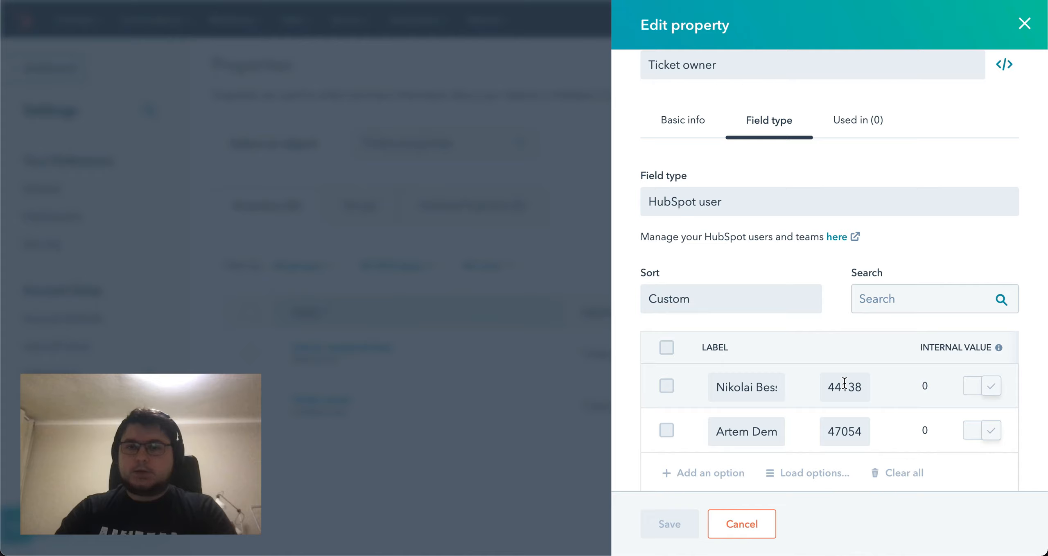
{"action": "double_click", "coordinate": [844, 383]}
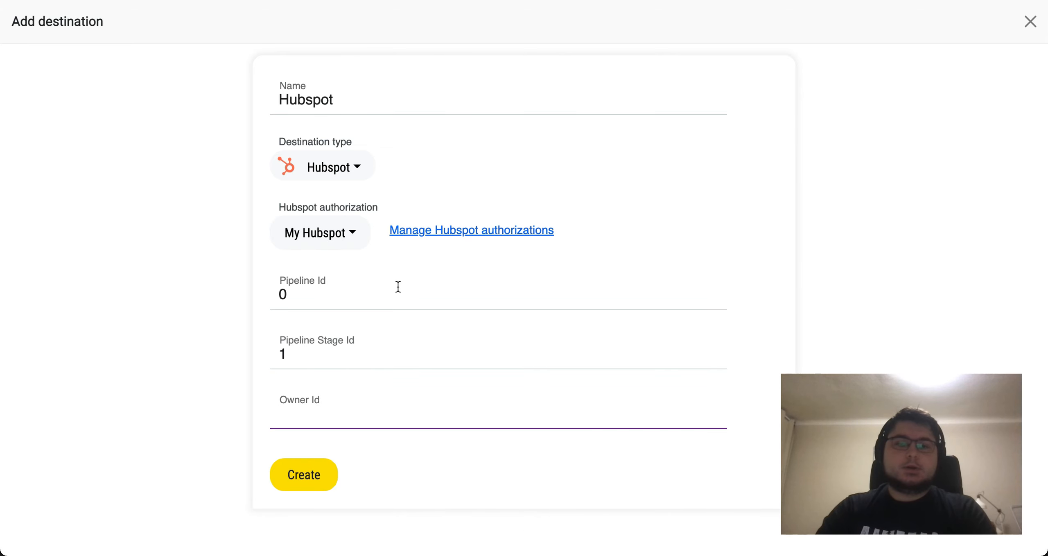
{"action": "type", "text": "441389513"}
{"action": "left_click", "coordinate": [311, 480]}
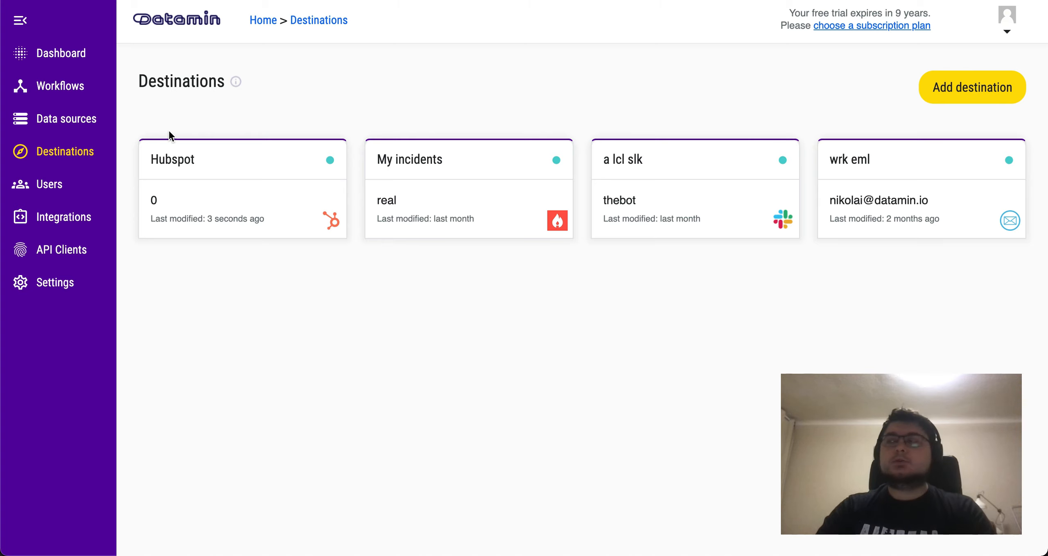
Go to the Datamin workflows and create a blank workflow
{"action": "left_click", "coordinate": [70, 88]}
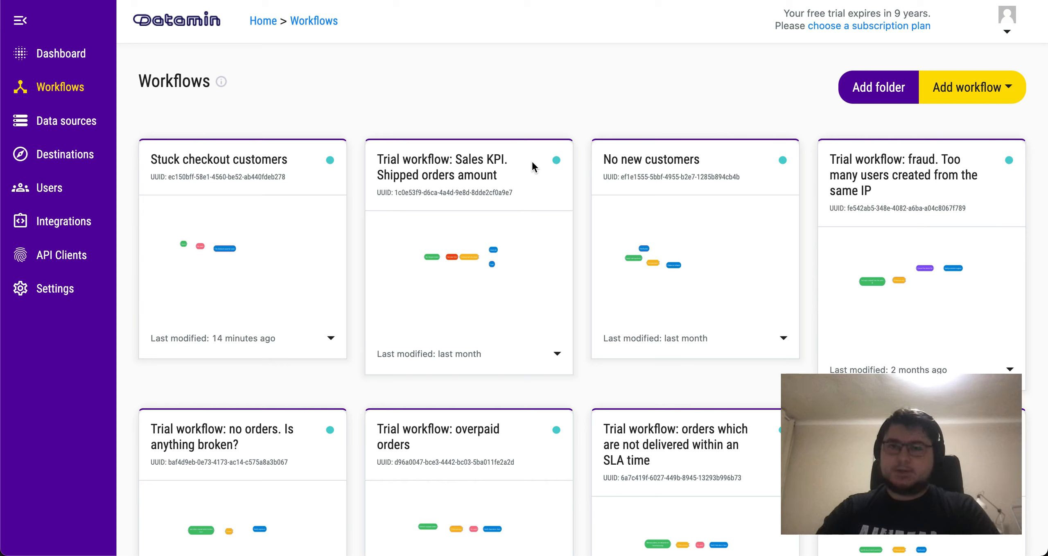
{"action": "left_click", "coordinate": [975, 90]}
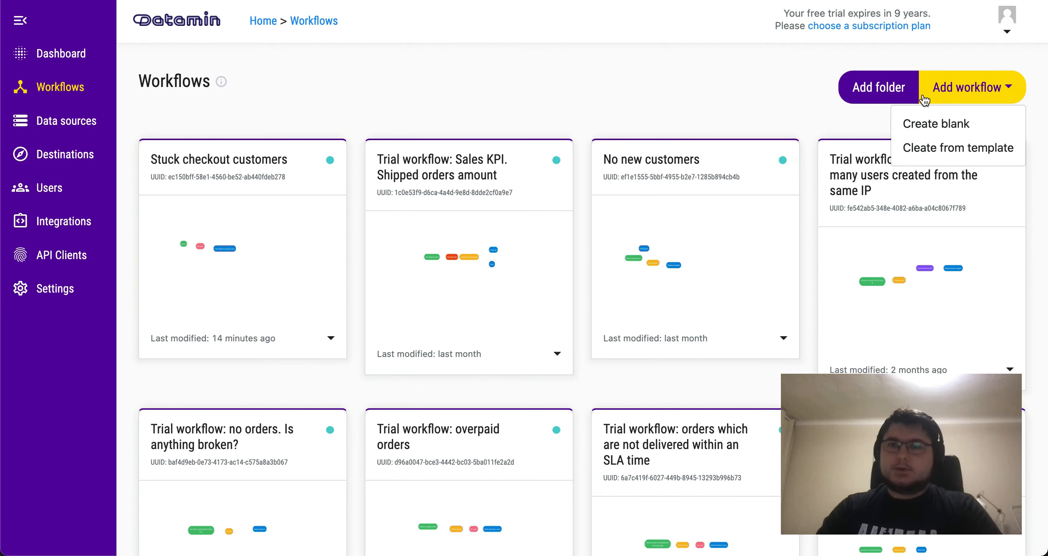
{"action": "left_click", "coordinate": [923, 122]}
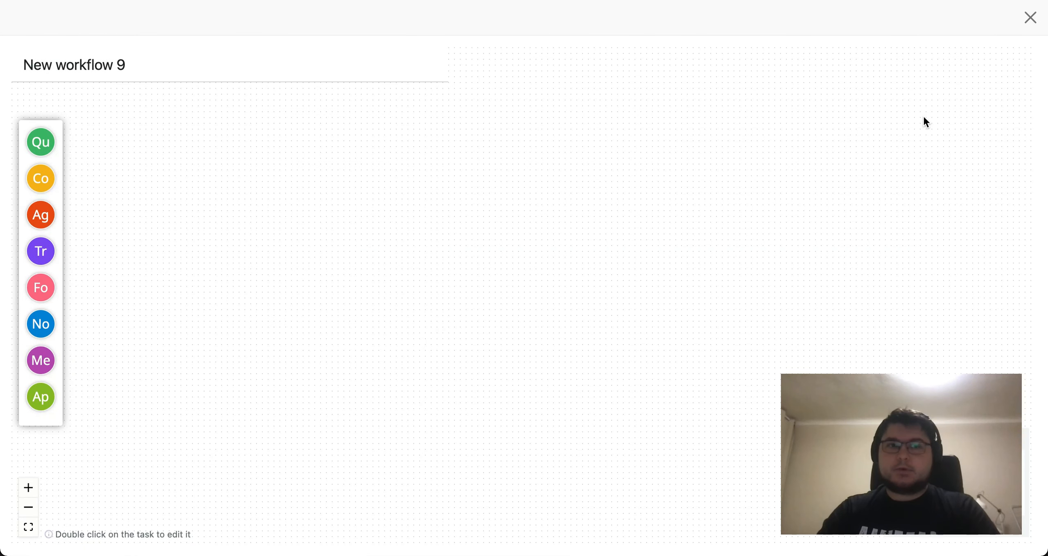
Switch to the MySQL database client to examine the rows of the cart table, and return to the Datamin workflow
{"action": "key", "text": "super+Tab"}
{"action": "key", "text": "super+Tab"}
{"action": "key", "text": "super+Tab"}
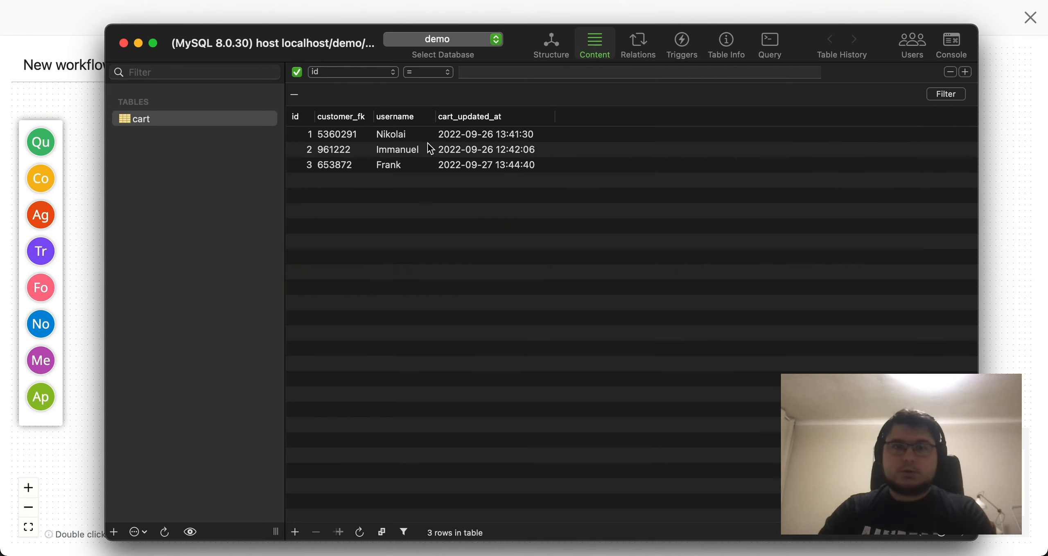
{"action": "left_click", "coordinate": [1014, 215]}
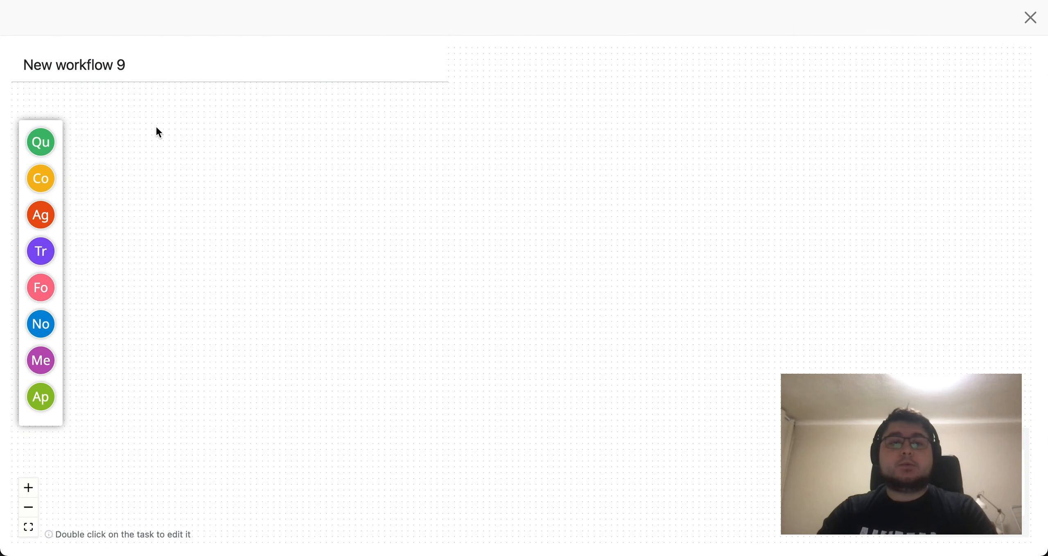
Rename the workflow as "Stuck checkout customers"
{"action": "left_click", "coordinate": [141, 73]}
{"action": "key", "text": "super+a"}
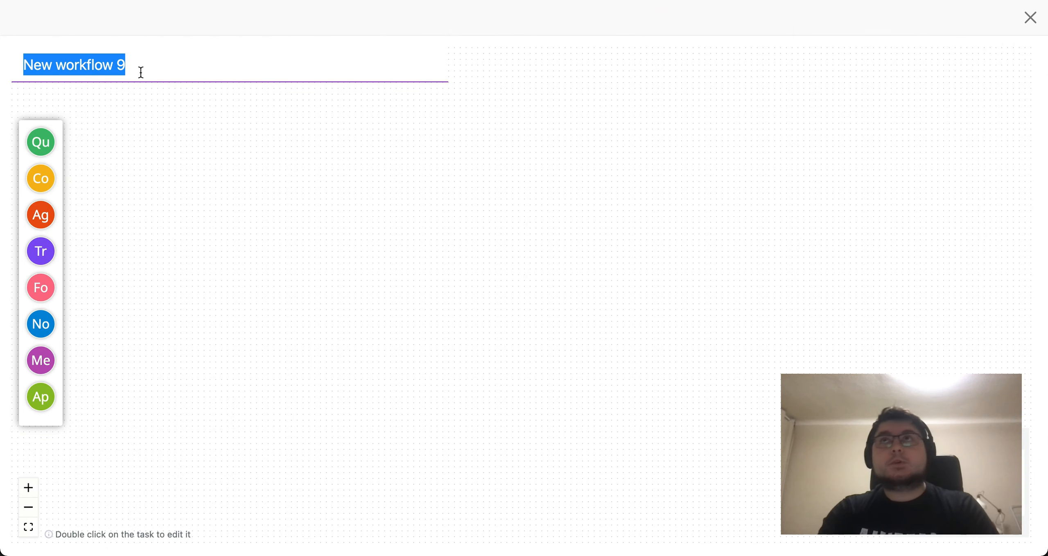
{"action": "type", "text": "S"}
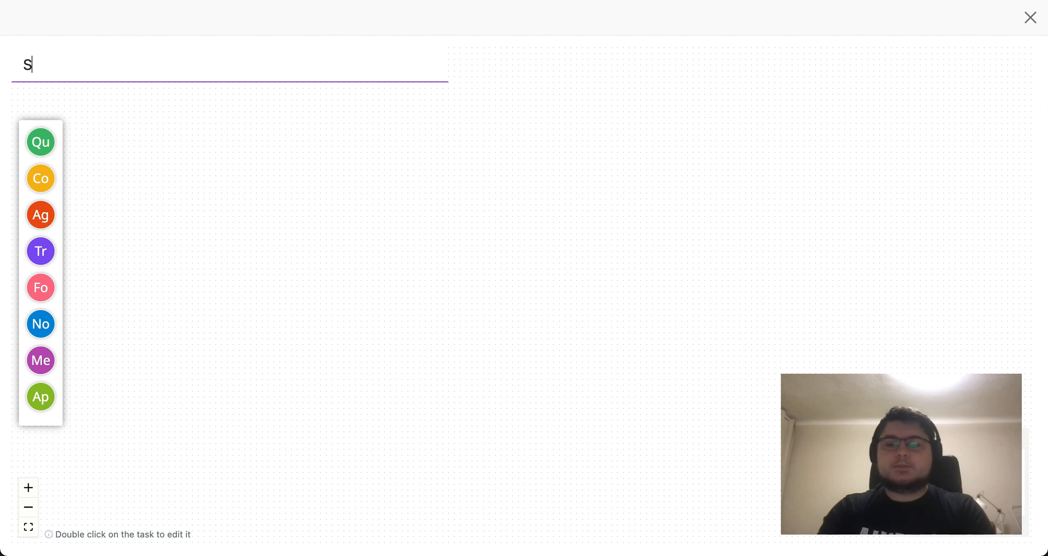
{"action": "type", "text": "tuck checkout customers"}
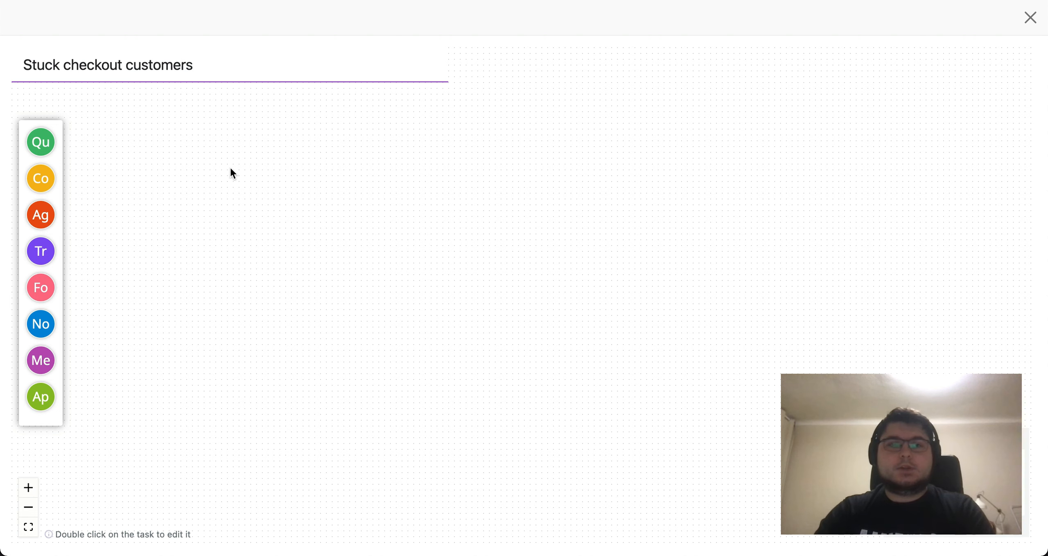
{"action": "key", "text": "Return"}
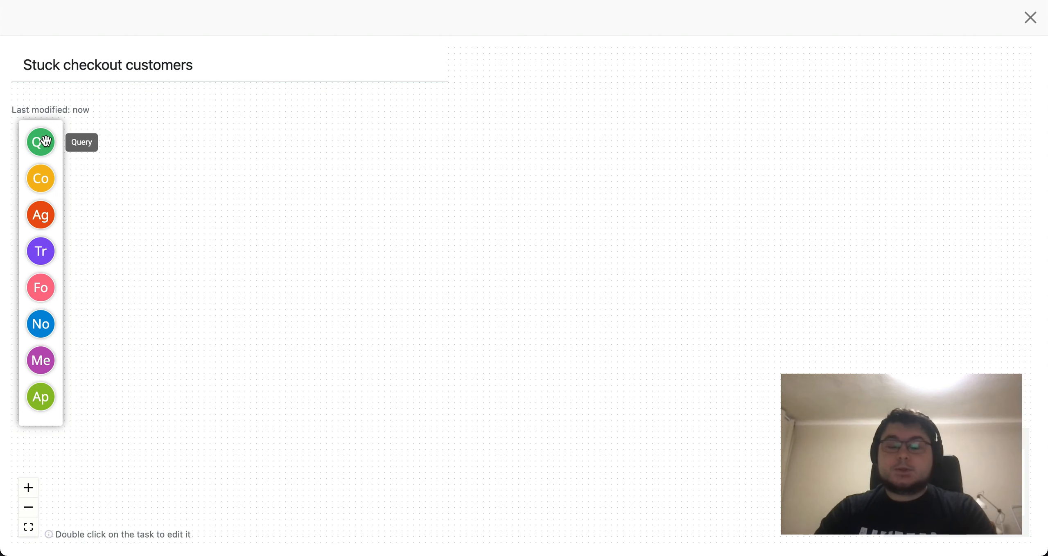
Add a Query task and save it with the SQL "SELECT * FROM cart WHERE cart_updated_at >= SUBDATE(CURRENT_DATE, 1) AND cart_updated_at < CURRENT_DATE;"
{"action": "left_click_drag", "start_coordinate": [46, 141], "coordinate": [157, 251]}
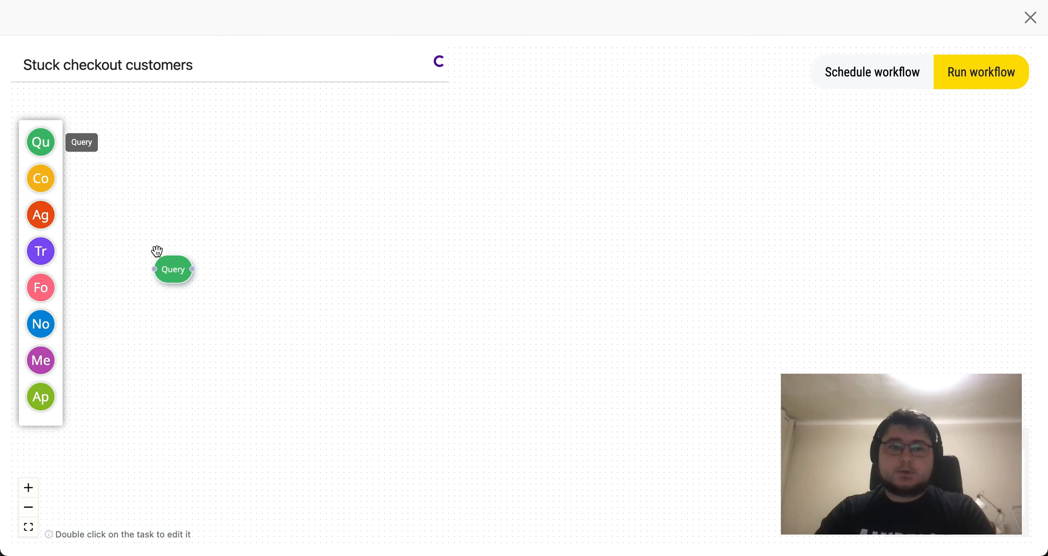
{"action": "double_click", "coordinate": [172, 272]}
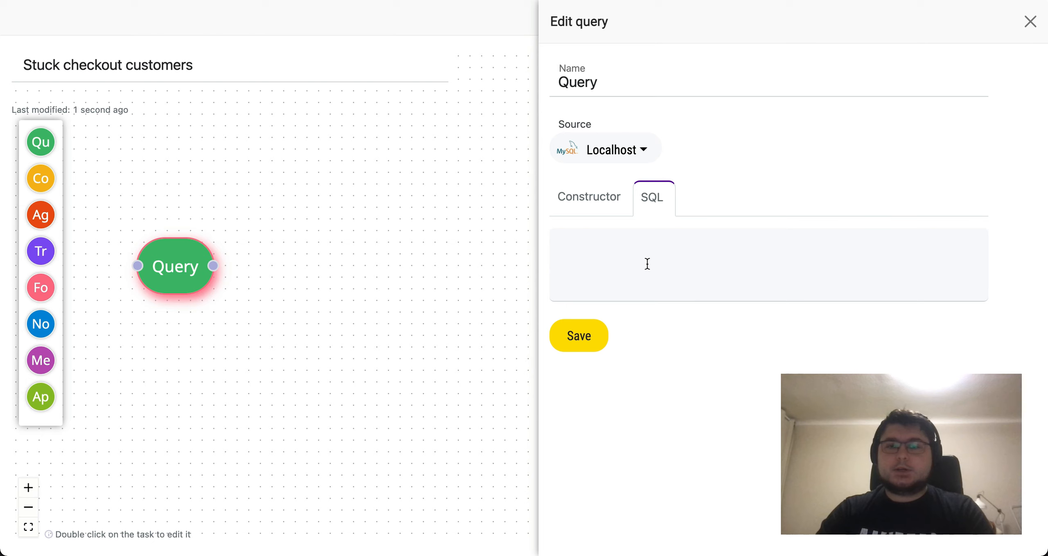
{"action": "type", "text": "441389513"}
{"action": "key", "text": "super+z"}
{"action": "key", "text": "super+shift+v"}
{"action": "key", "text": "super+shift+v"}
{"action": "key", "text": "super+shift+v"}
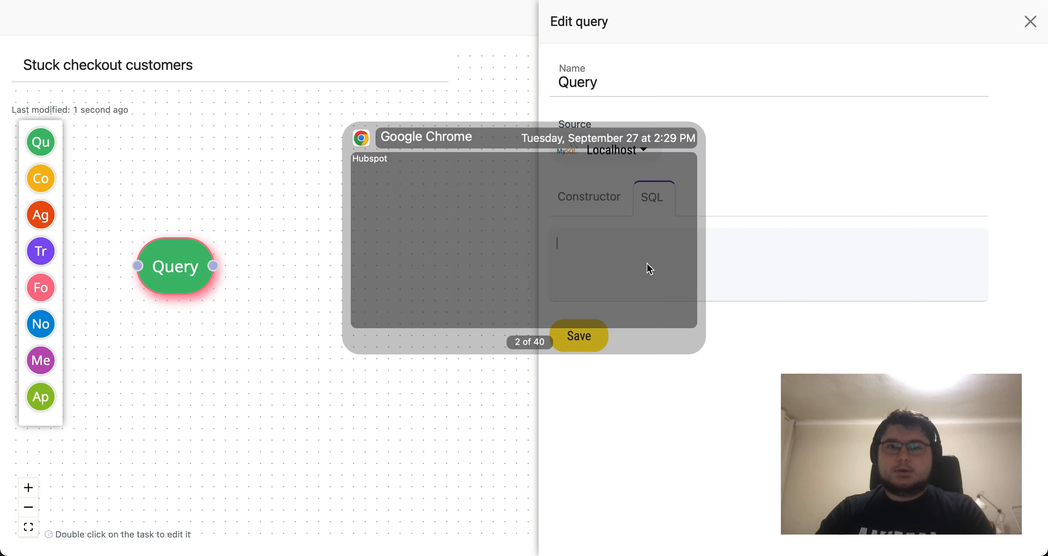
{"action": "key", "text": "Return"}
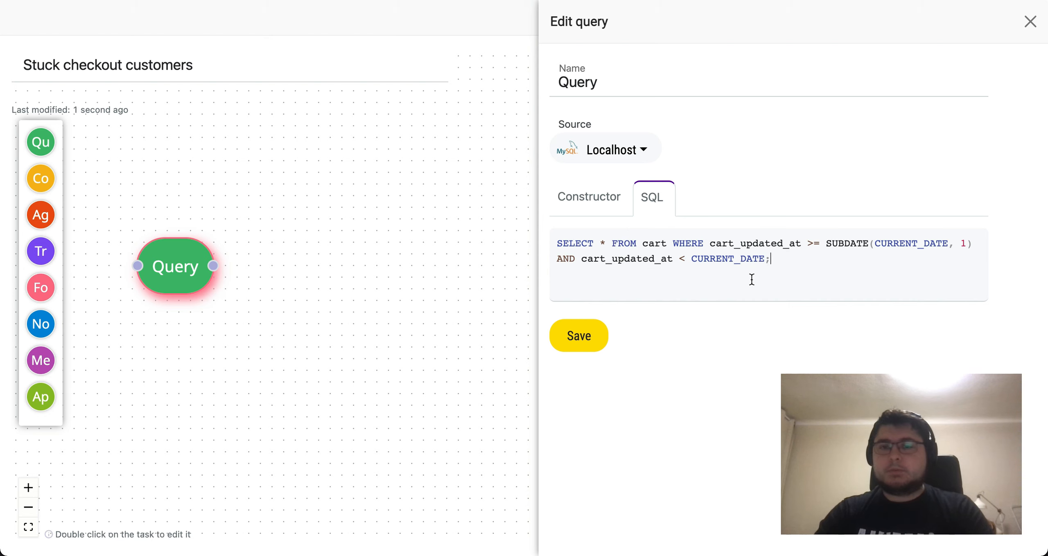
{"action": "left_click", "coordinate": [593, 339]}
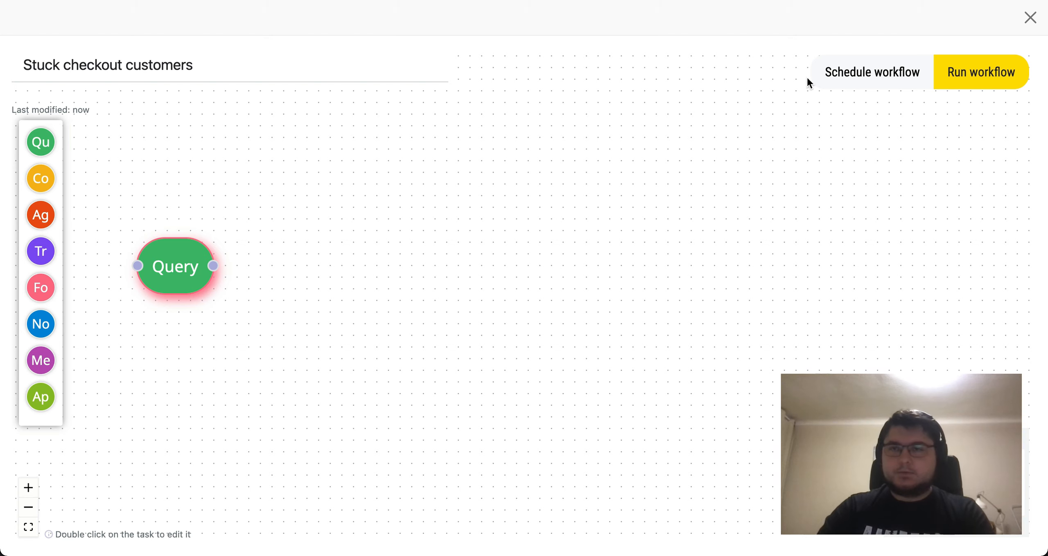
Run the workflow to examine the rows returned by the Query task, and close the run log
{"action": "left_click", "coordinate": [986, 85]}
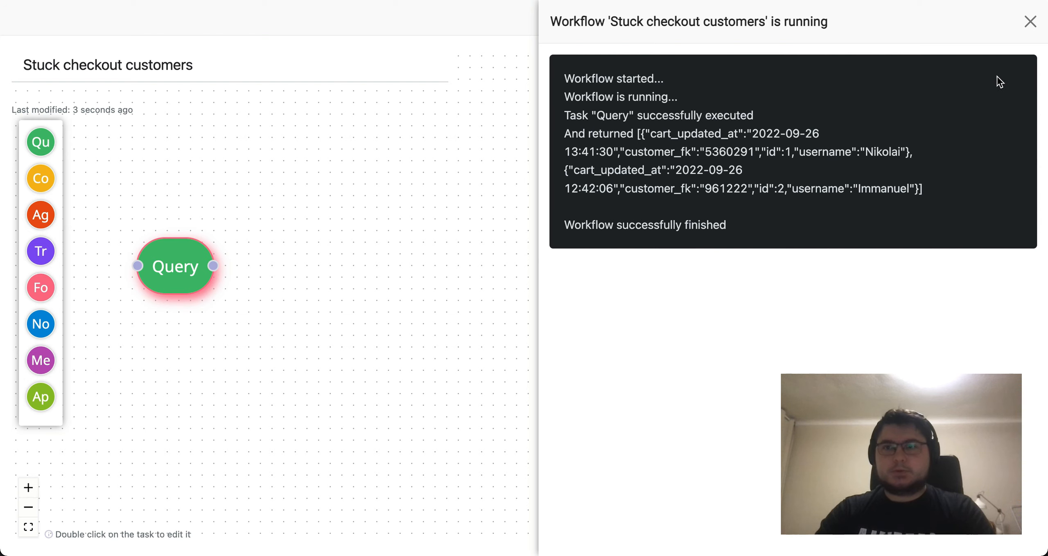
{"action": "left_click", "coordinate": [1031, 22]}
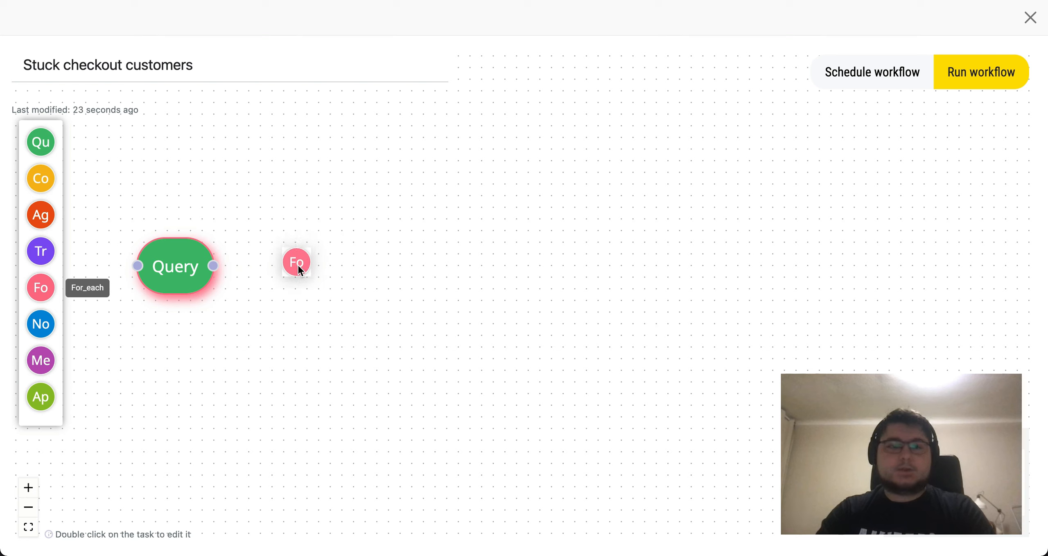
Add a For_each task beside the Query task and connect the Query's output to its input
{"action": "left_click_drag", "start_coordinate": [298, 266], "coordinate": [295, 269]}
{"action": "left_click_drag", "start_coordinate": [335, 306], "coordinate": [326, 272]}
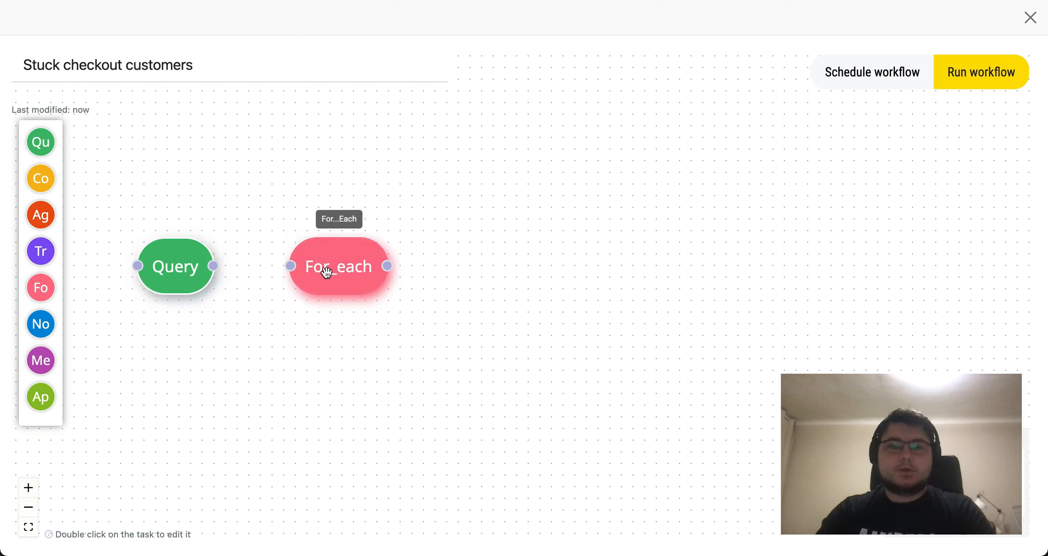
{"action": "left_click_drag", "start_coordinate": [214, 266], "coordinate": [291, 266]}
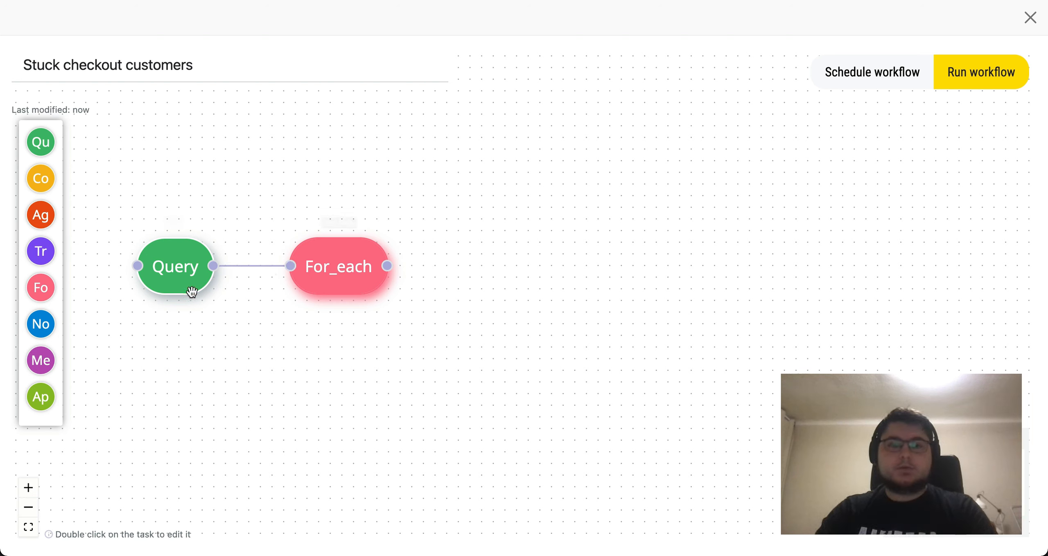
Add a Notification task beside the For_each task and open its settings
{"action": "left_click_drag", "start_coordinate": [44, 325], "coordinate": [490, 265]}
{"action": "left_click", "coordinate": [517, 274]}
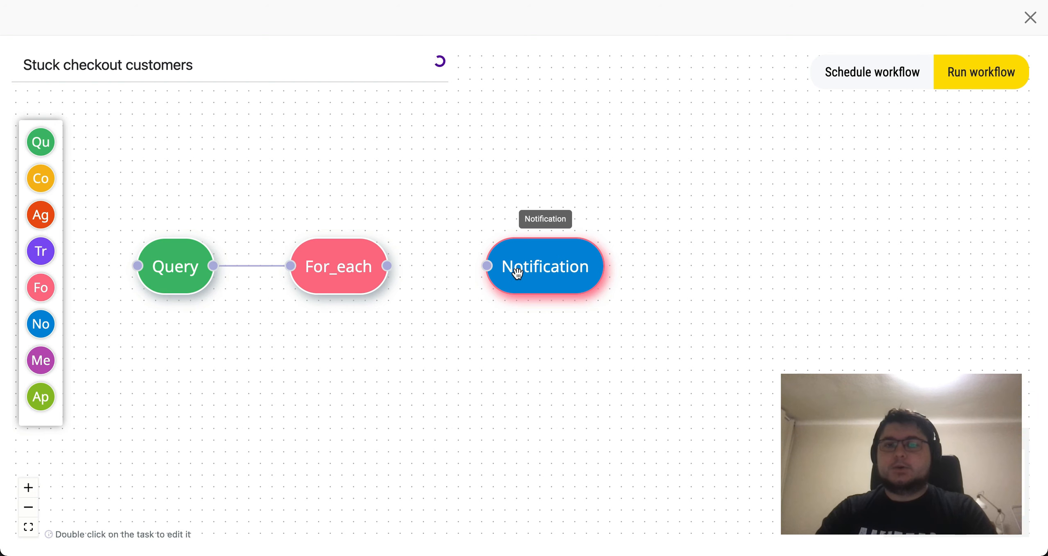
{"action": "double_click", "coordinate": [518, 273]}
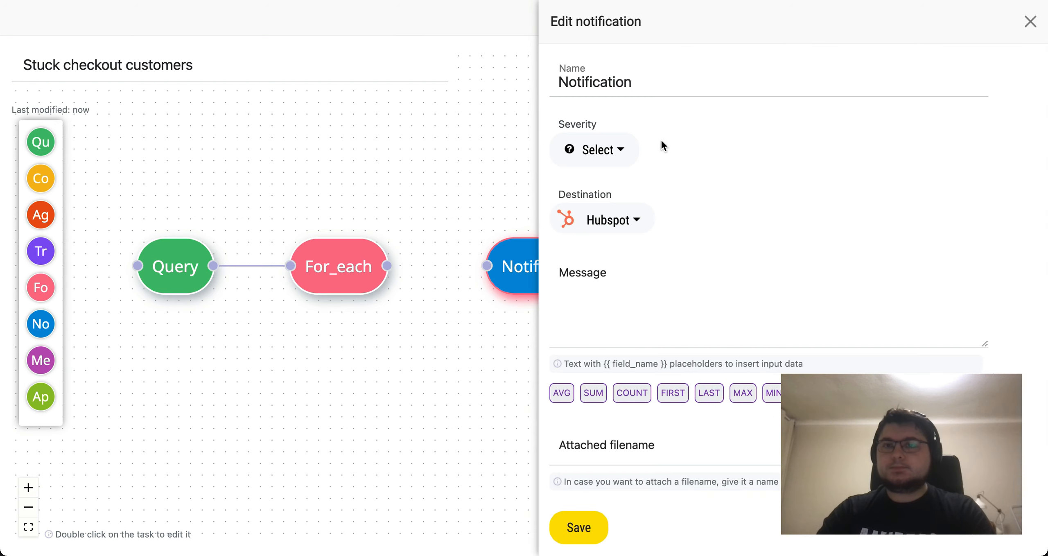
Name the notification "Stuck checkout customer" and set its severity to Medium
{"action": "left_click", "coordinate": [659, 83]}
{"action": "key", "text": "ctrl+a"}
{"action": "type", "text": "Stuck "}
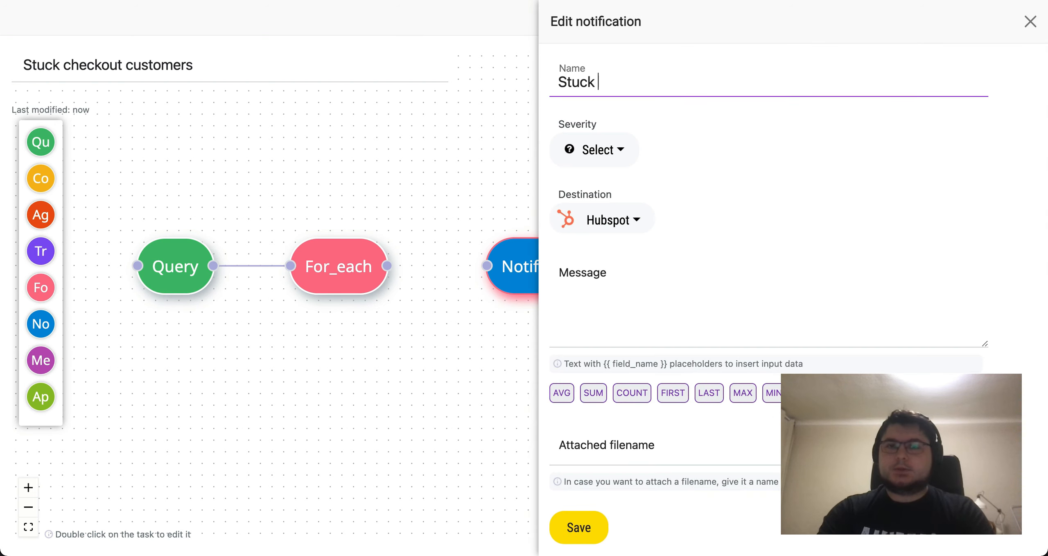
{"action": "type", "text": "checkout customer"}
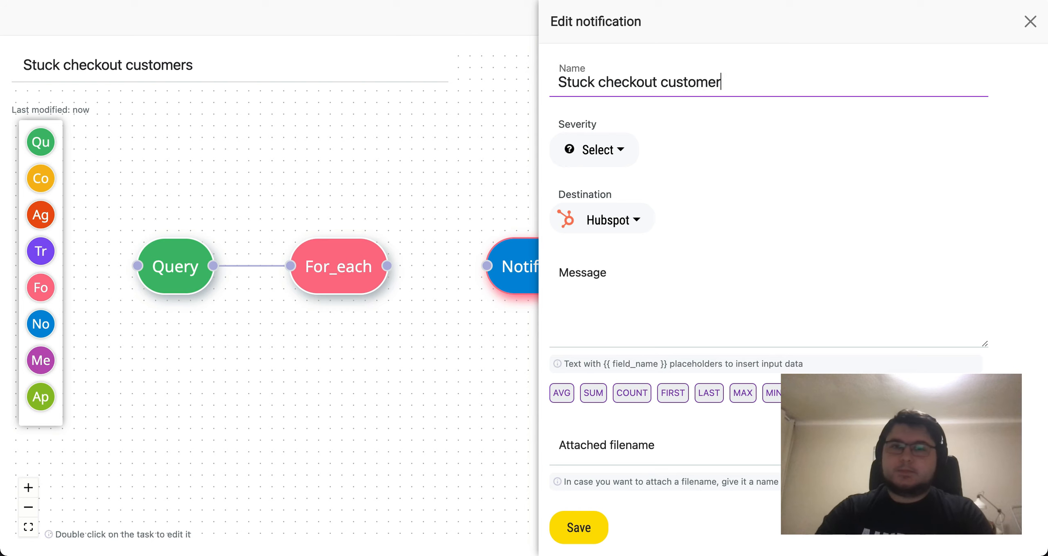
{"action": "left_click", "coordinate": [607, 160]}
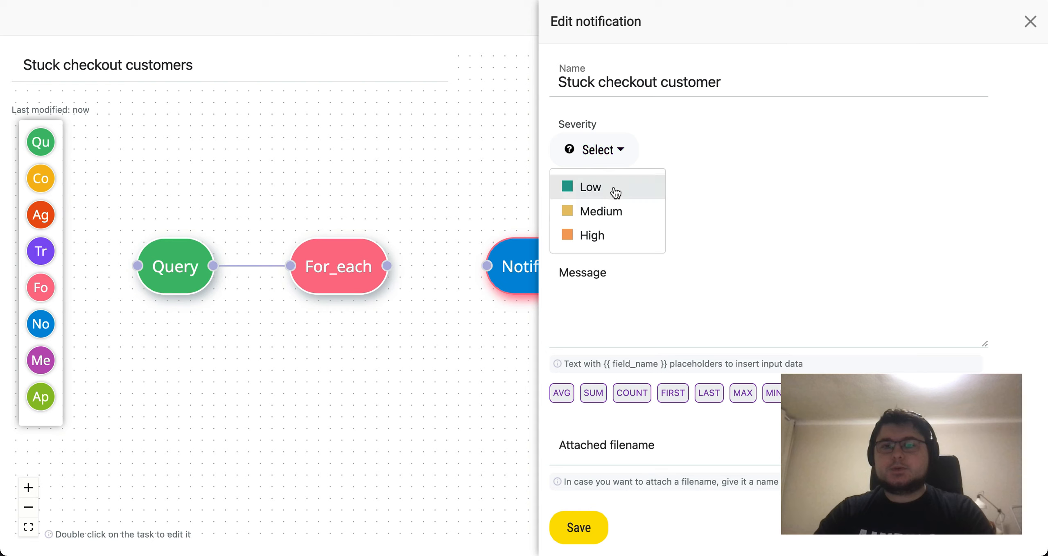
{"action": "left_click", "coordinate": [608, 212]}
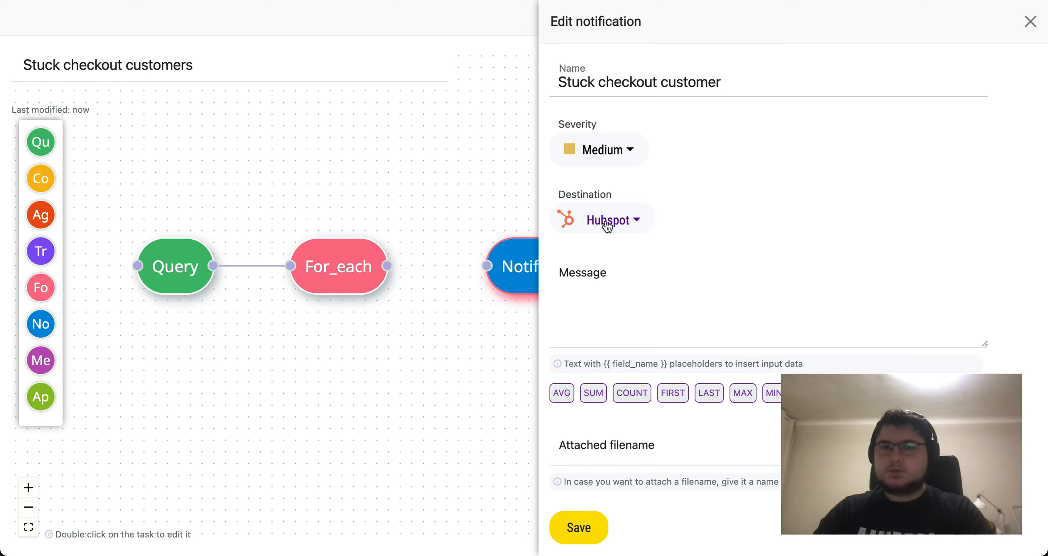
Begin the notification's message with the text "Alarm! A checkout customer stuck —"
{"action": "left_click", "coordinate": [588, 295]}
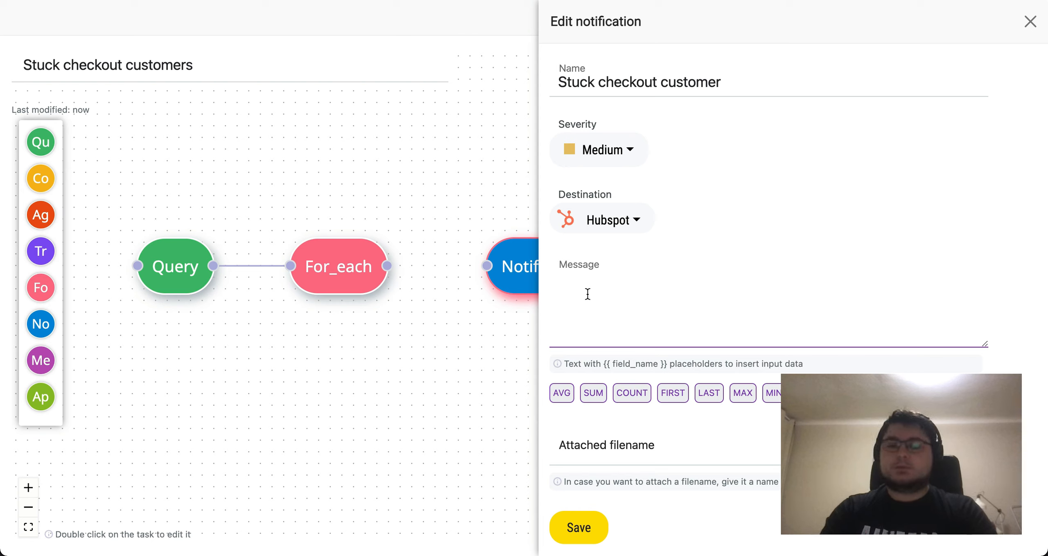
{"action": "type", "text": "Alarm! A c"}
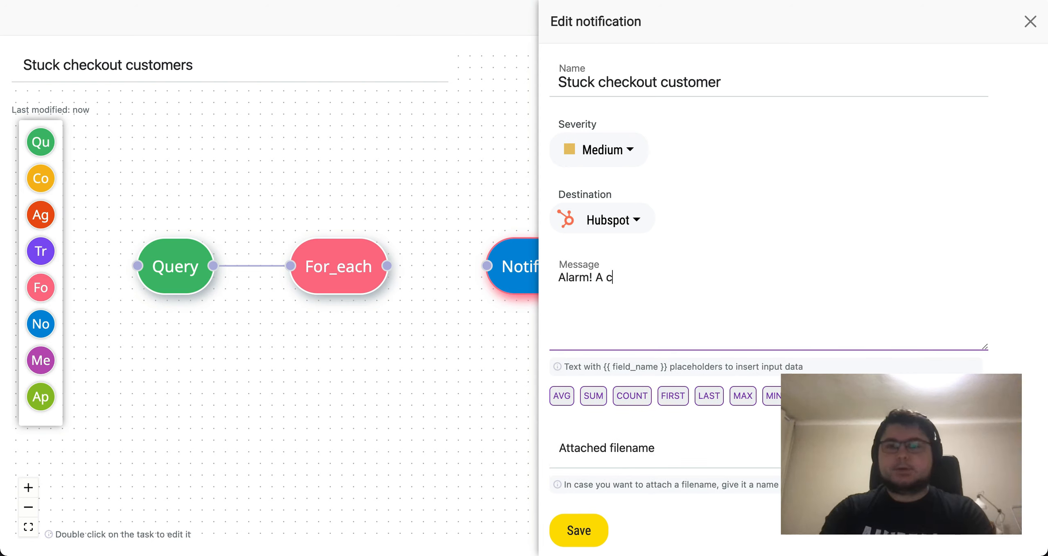
{"action": "type", "text": "ustomer"}
{"action": "key", "text": "alt+BackSpace"}
{"action": "type", "text": "checkout c"}
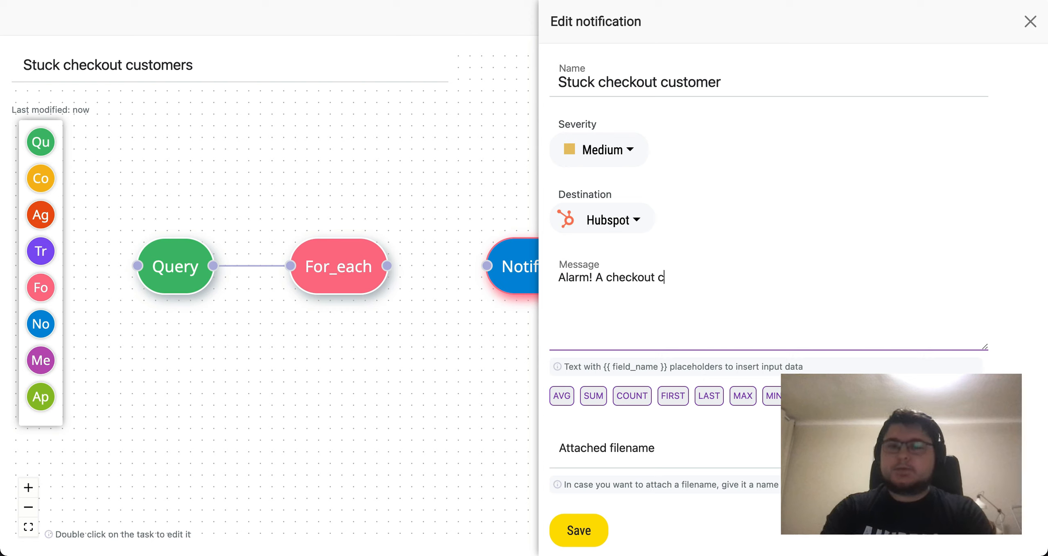
{"action": "type", "text": "ustomer stu"}
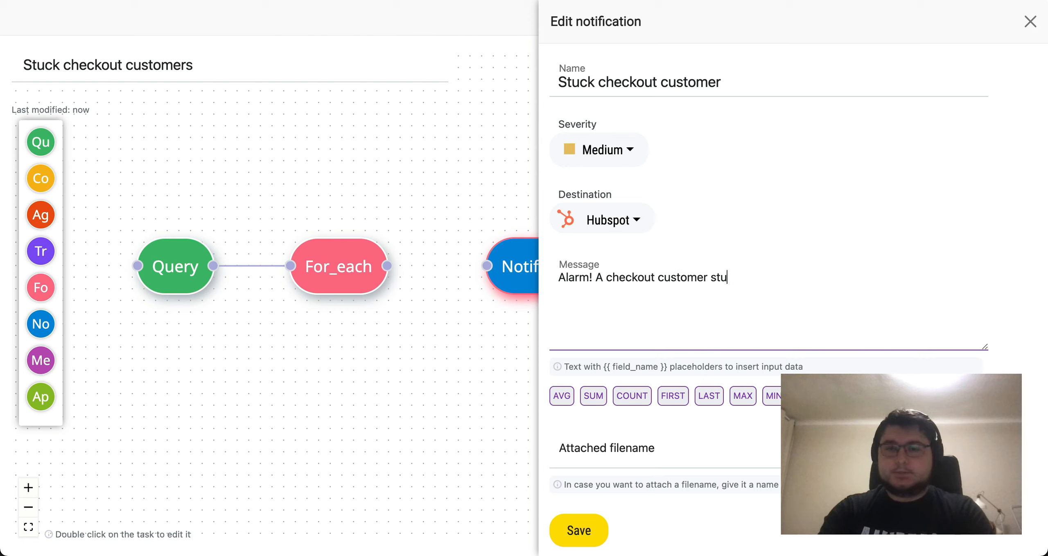
{"action": "type", "text": "ck"}
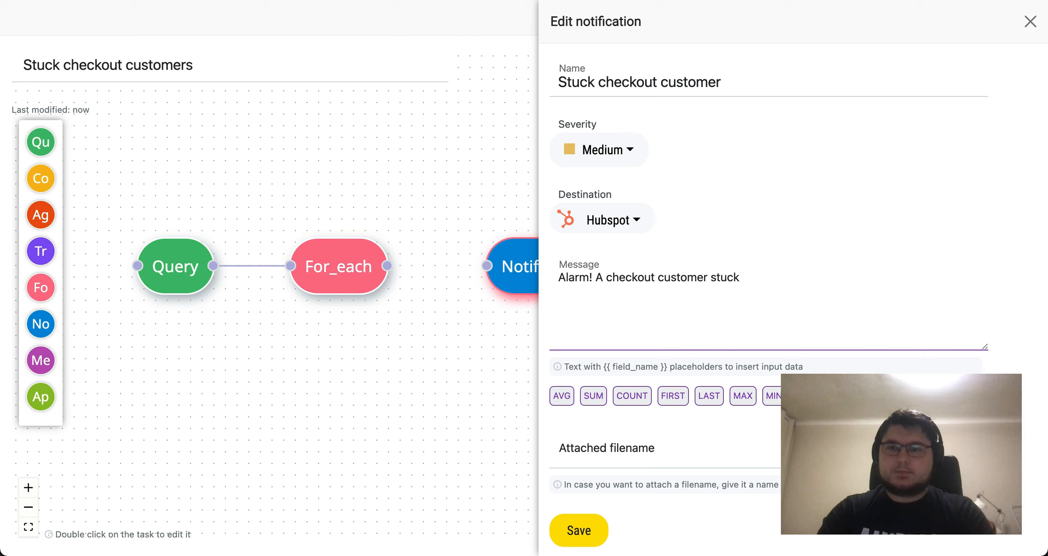
{"action": "type", "text": " — "}
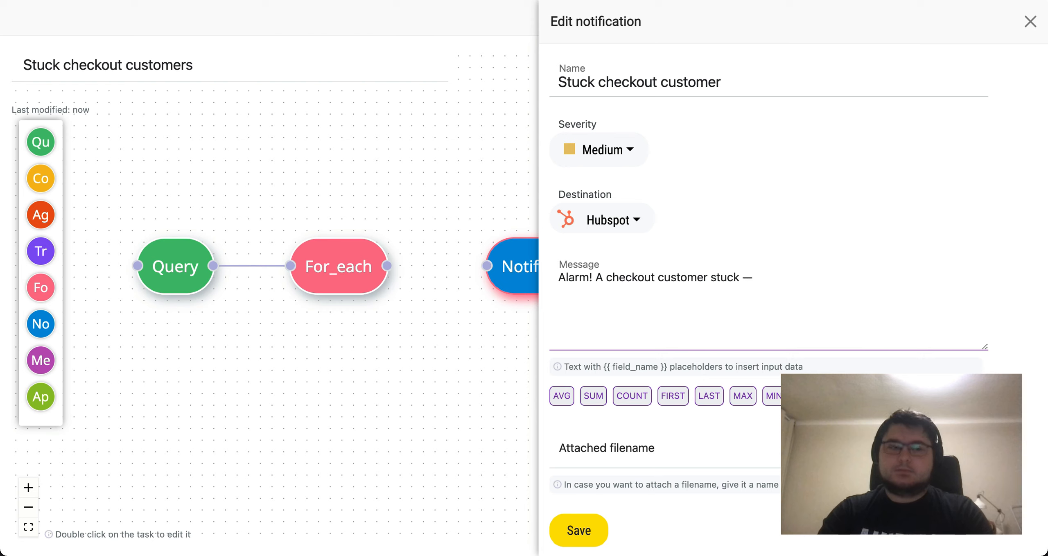
Append the placeholders "{{ username }} [{{ customer_fk }}]" to the notification's message and save the notification
{"action": "type", "text": "{{ user"}
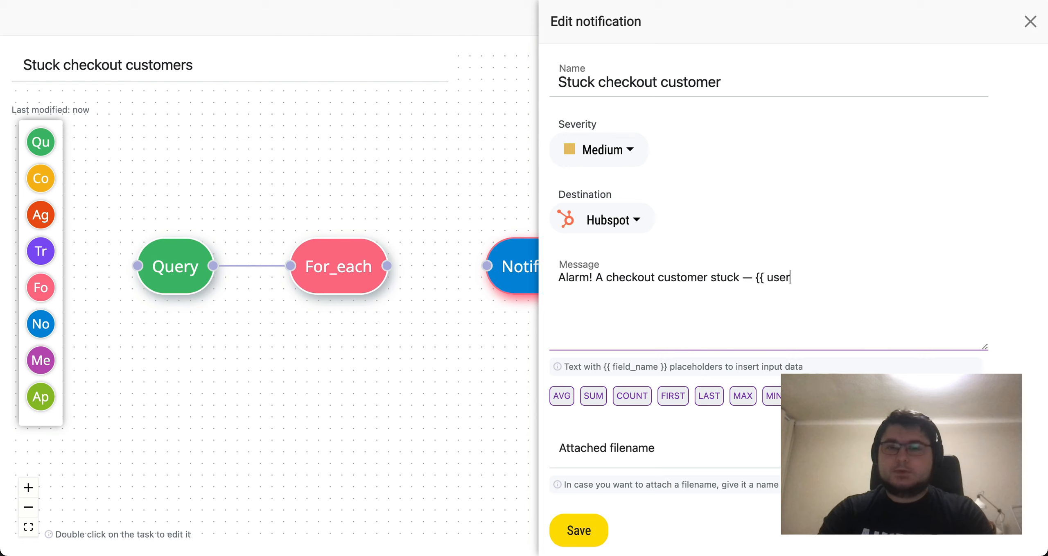
{"action": "type", "text": "name }} []/"}
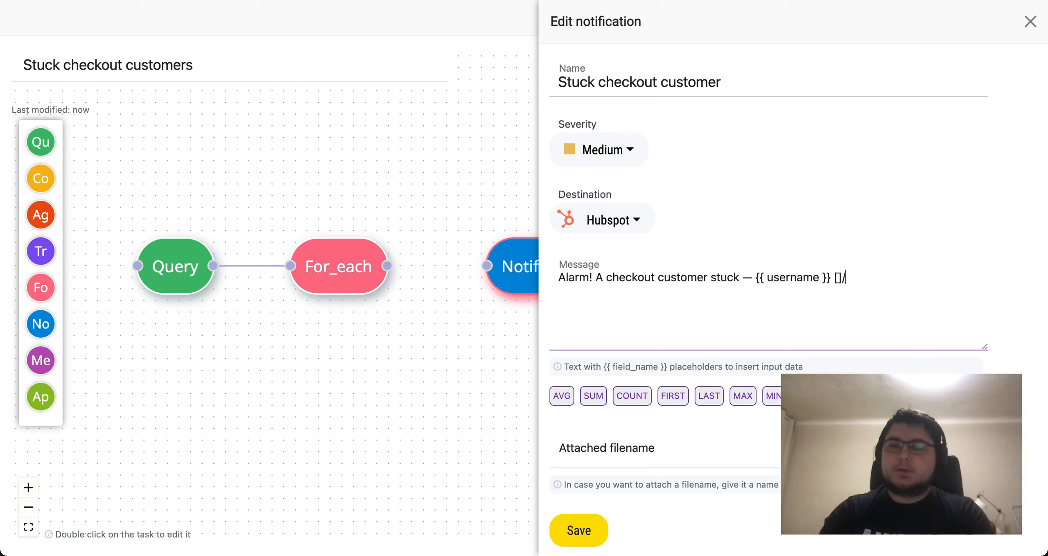
{"action": "type", "text": "{{ }}"}
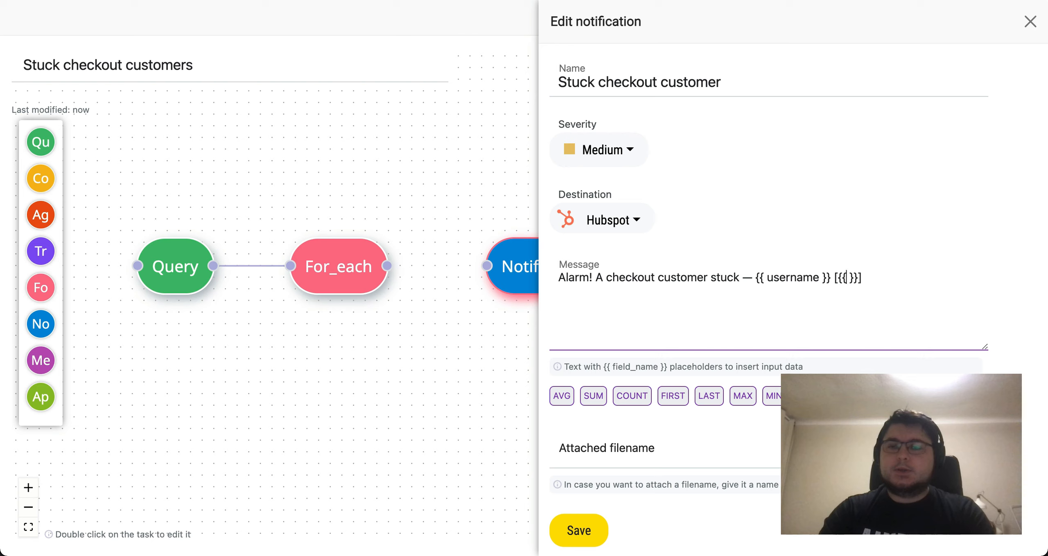
{"action": "type", "text": "customer_fk"}
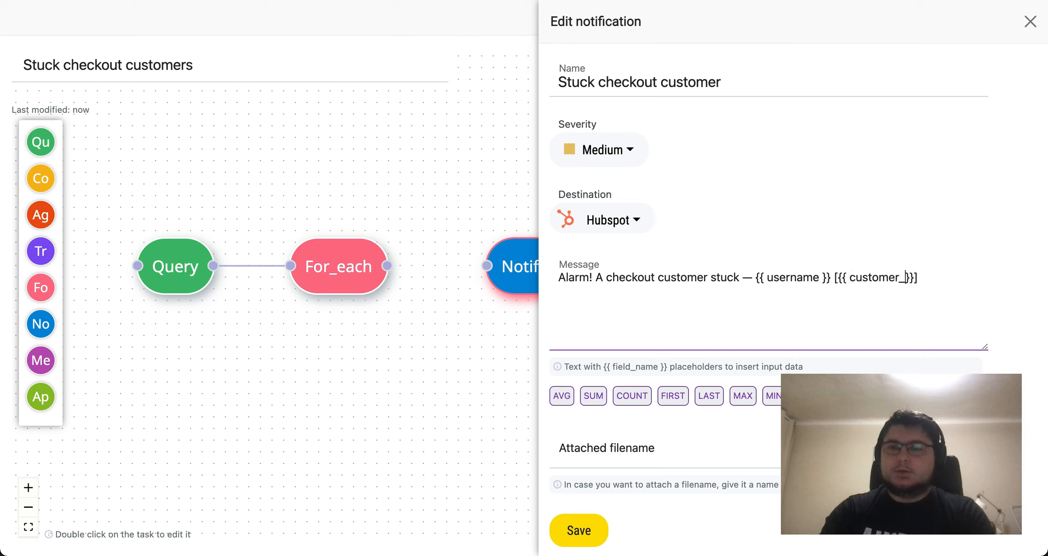
{"action": "key", "text": "alt+shift+Left"}
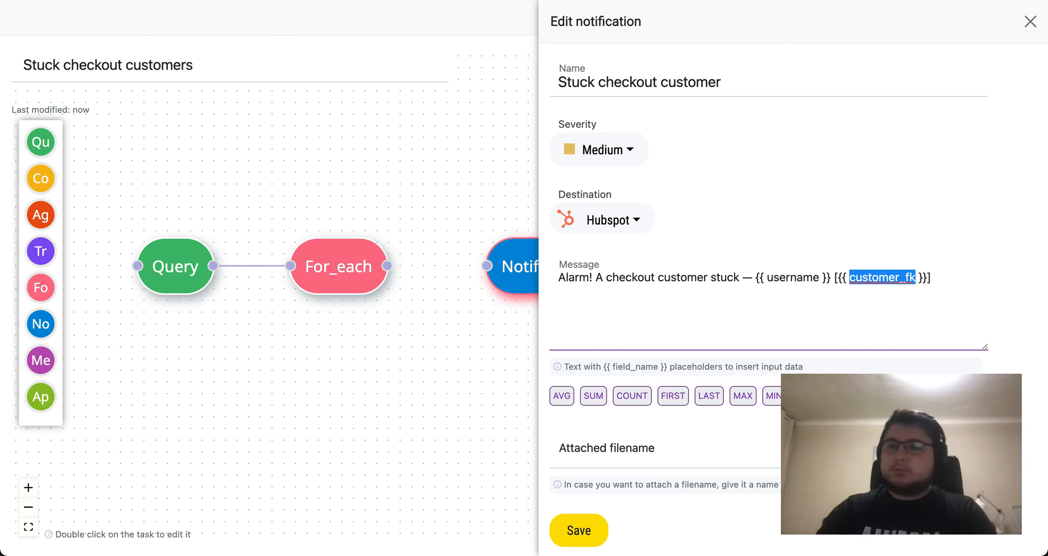
{"action": "left_click", "coordinate": [676, 327]}
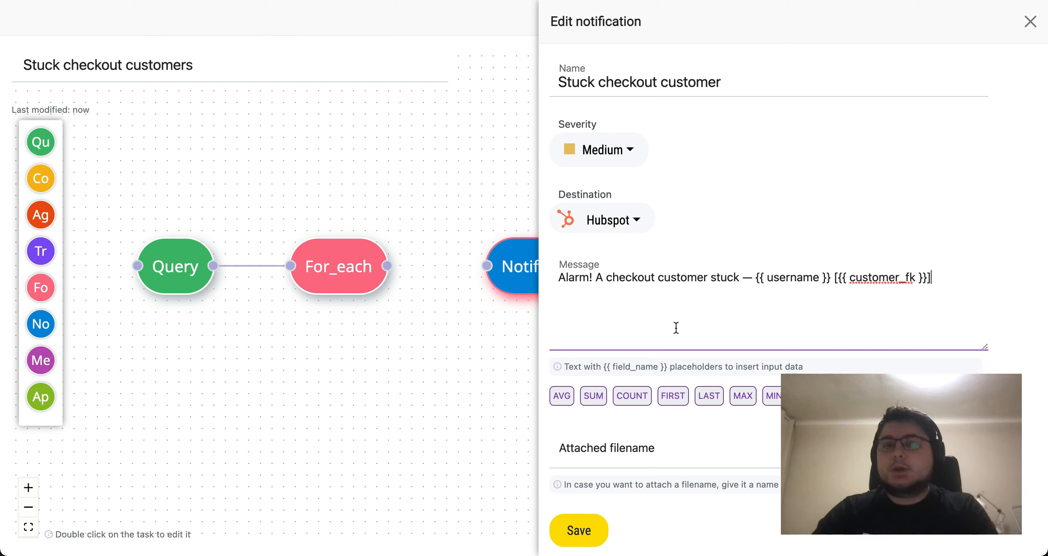
{"action": "left_click", "coordinate": [579, 532]}
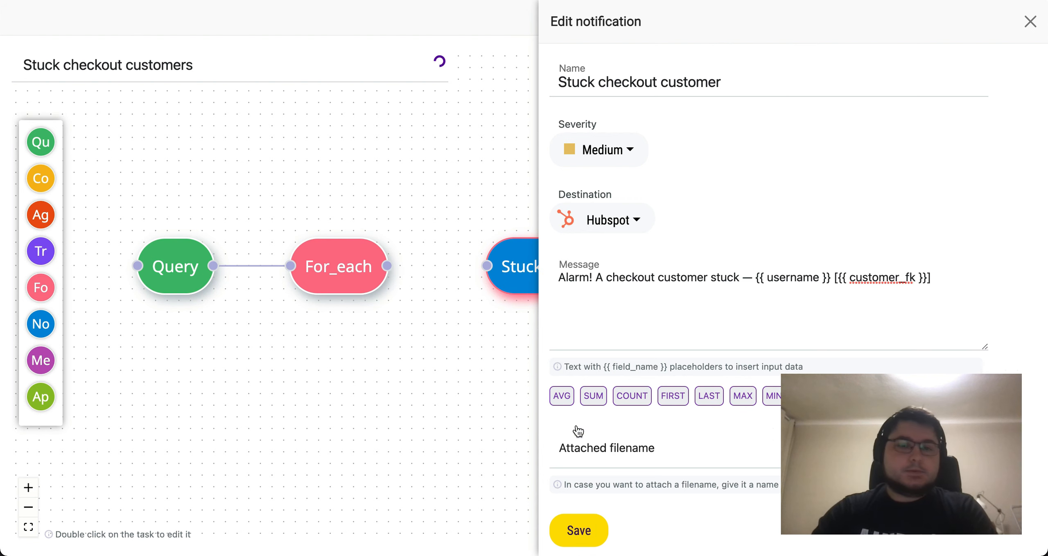
Connect the For_each task's output to the Stuck checkout customer notification's input and run the workflow
{"action": "left_click_drag", "start_coordinate": [387, 266], "coordinate": [487, 265]}
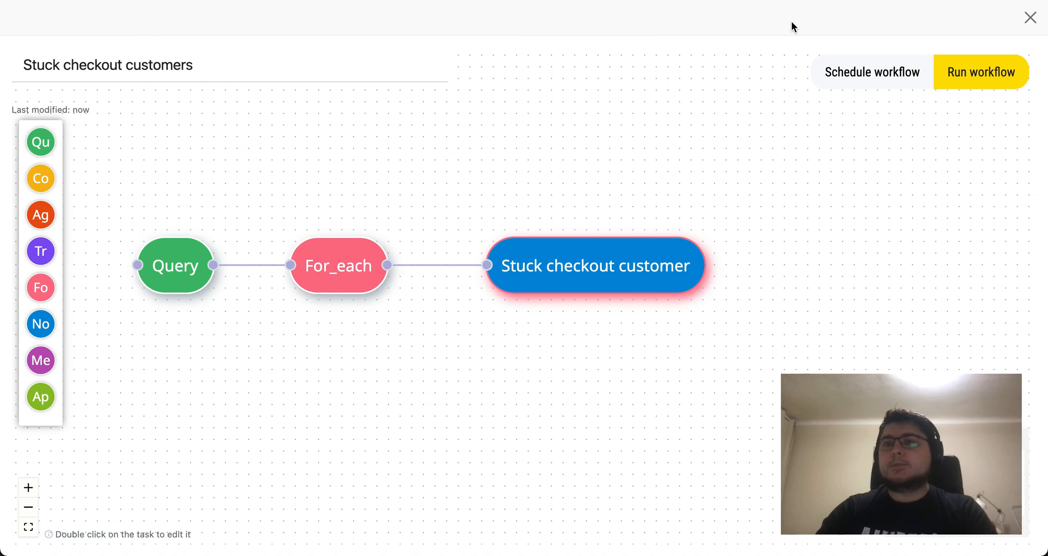
{"action": "left_click", "coordinate": [963, 70]}
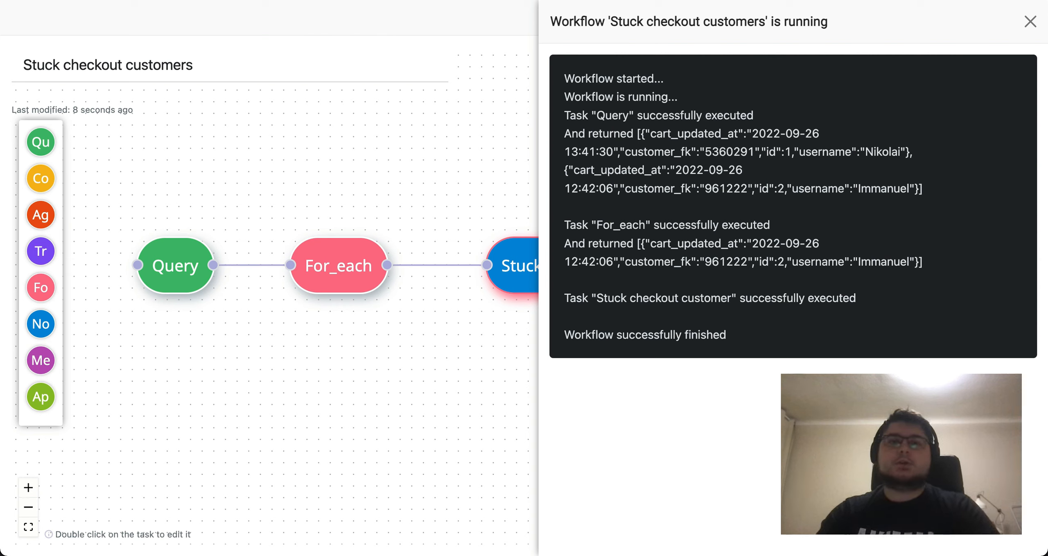
Switch to HubSpot and reload the list of all tickets
{"action": "left_click", "coordinate": [297, 1]}
{"action": "key", "text": "super+r"}
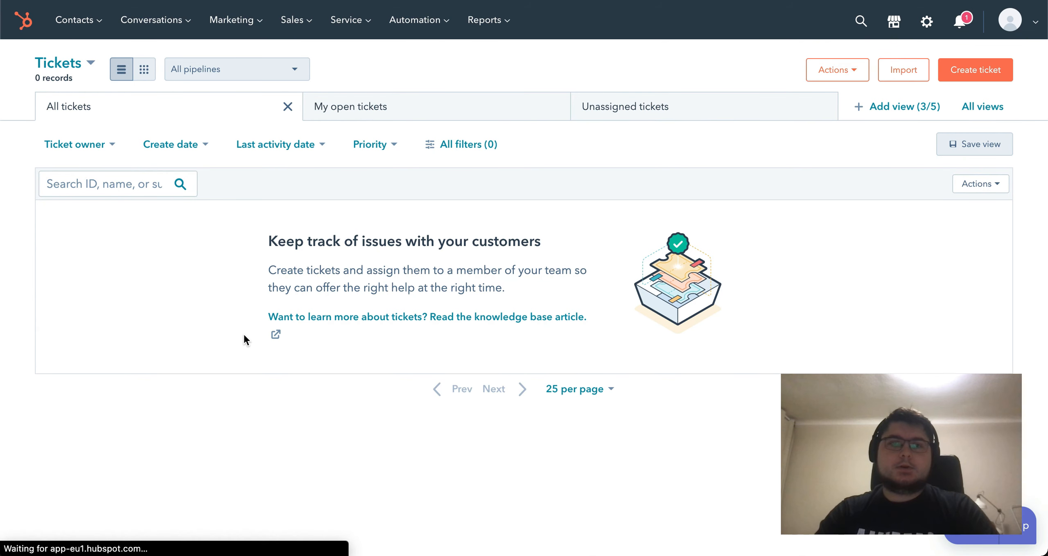
{"action": "mouse_move", "coordinate": [193, 275]}
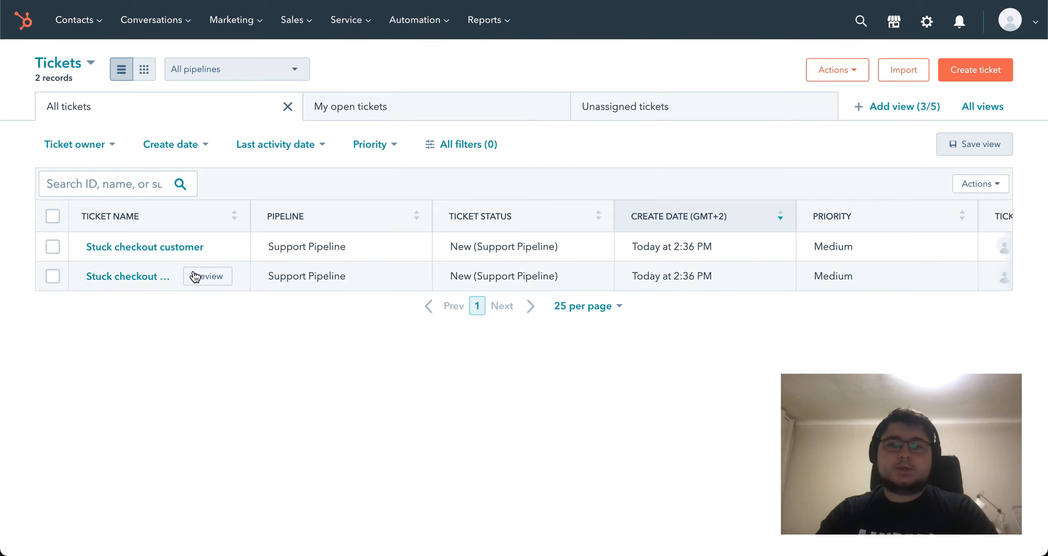
Open both "Stuck checkout customer" tickets one after the other to examine their descriptions, returning to the ticket list after each
{"action": "left_click", "coordinate": [129, 277]}
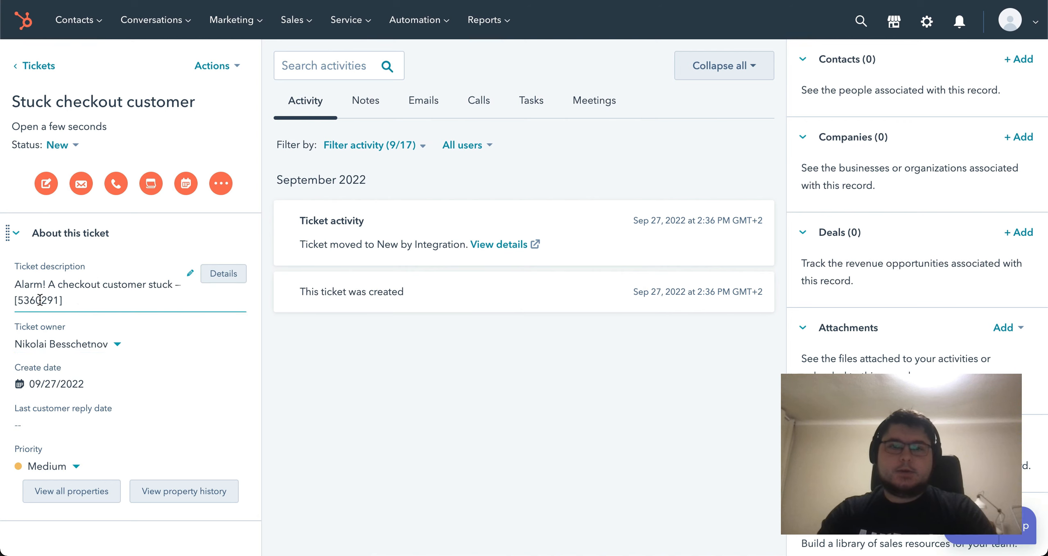
{"action": "key", "text": "super+bracketleft"}
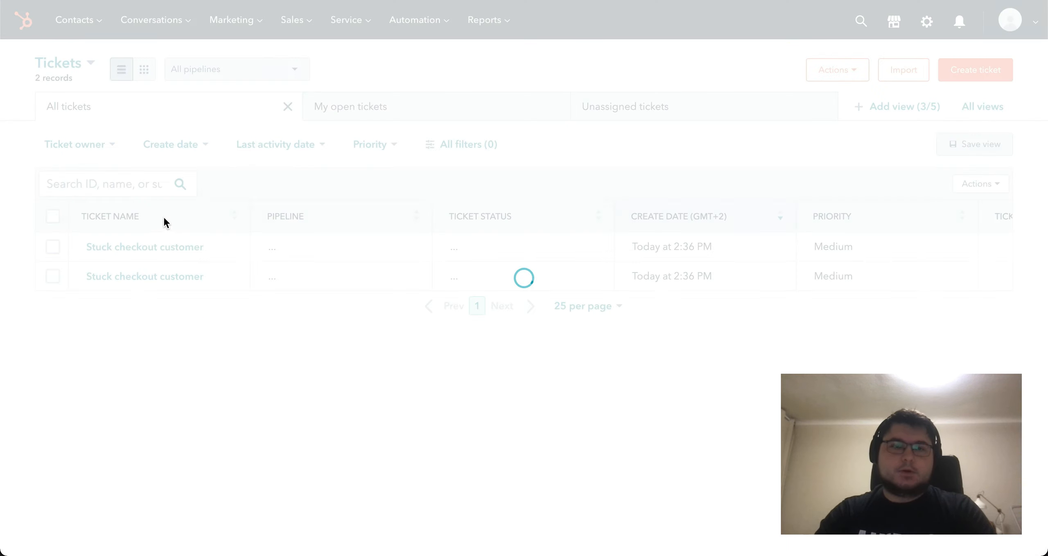
{"action": "left_click", "coordinate": [127, 249]}
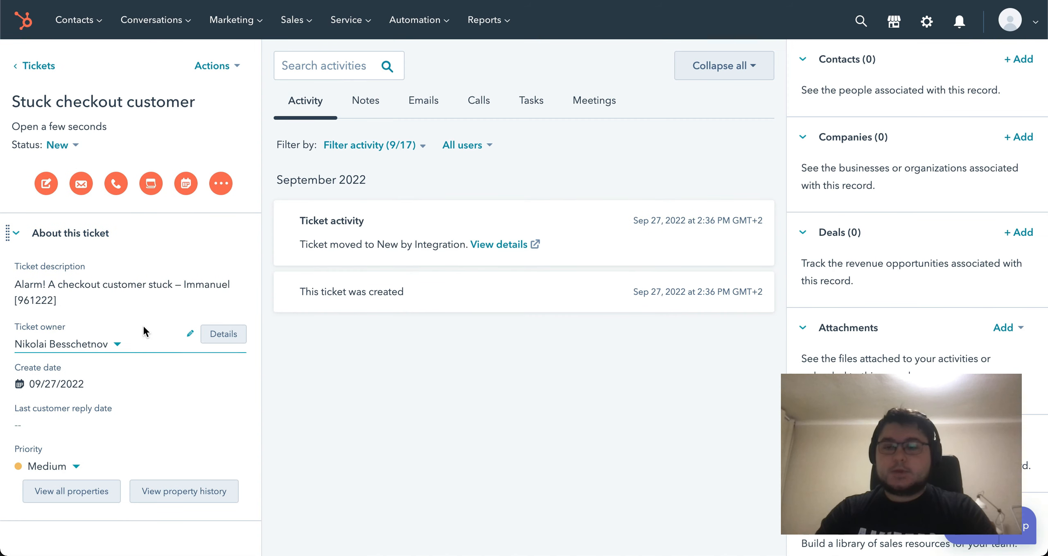
{"action": "key", "text": "alt+Left"}
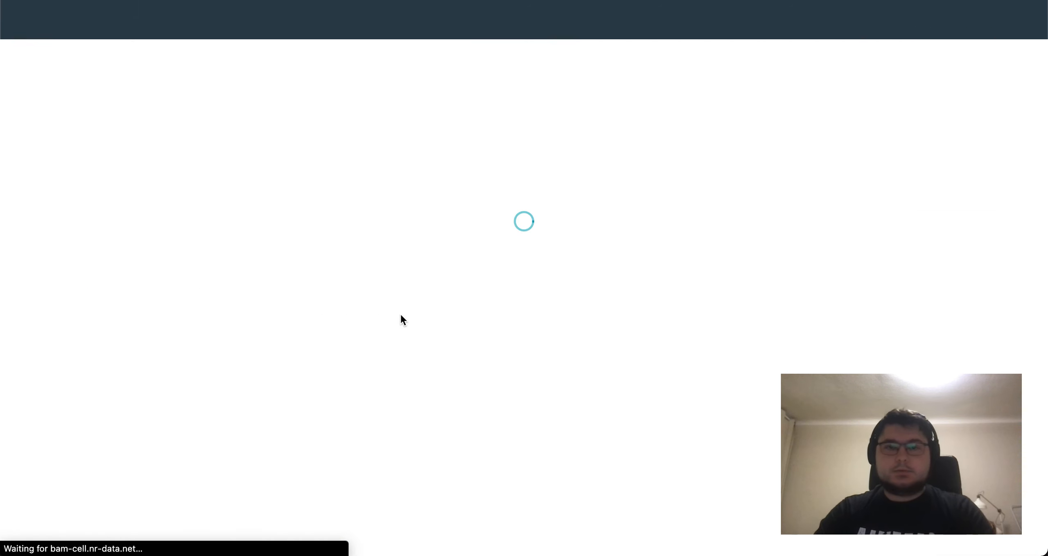